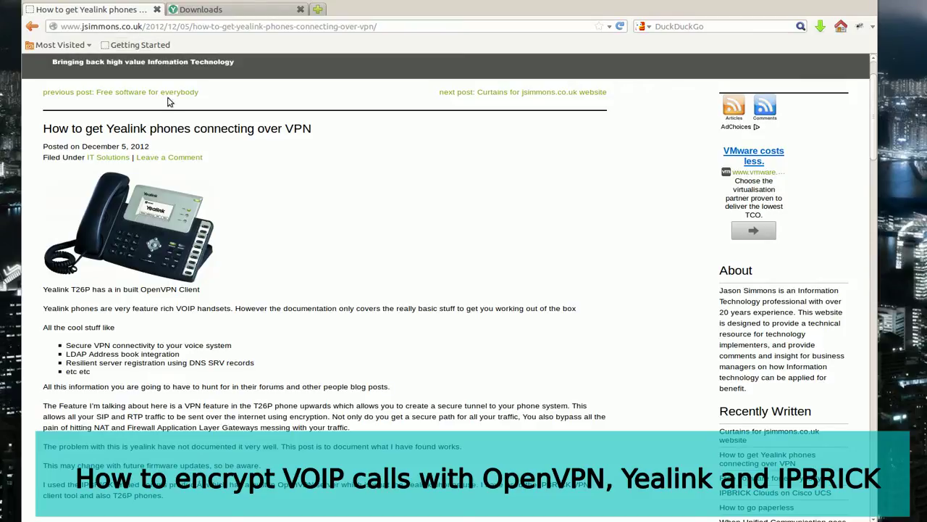
Step: Open the Yealink downloads page in a new tab and locate the T26P V61 firmware version
{"action": "scroll", "coordinate": [172, 271], "scroll_direction": "down", "scroll_amount": 1}
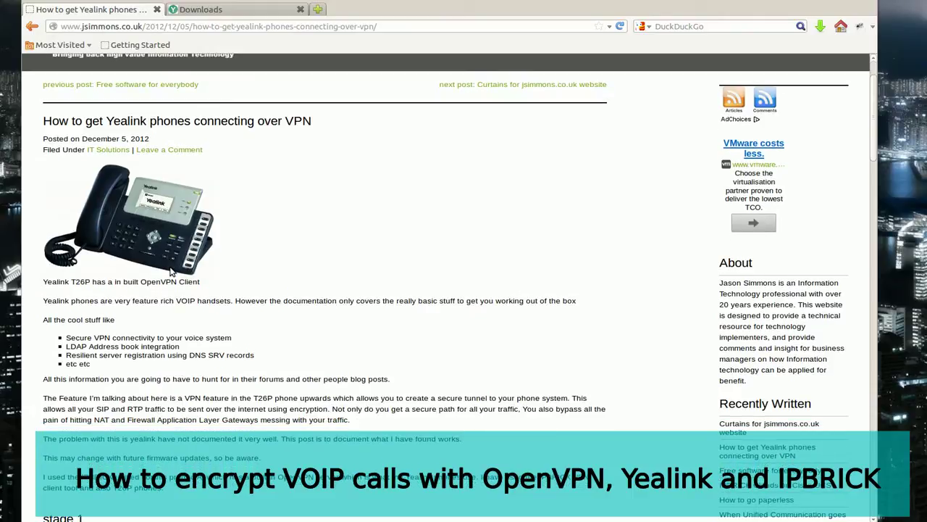
{"action": "scroll", "coordinate": [172, 271], "scroll_direction": "down", "scroll_amount": 5}
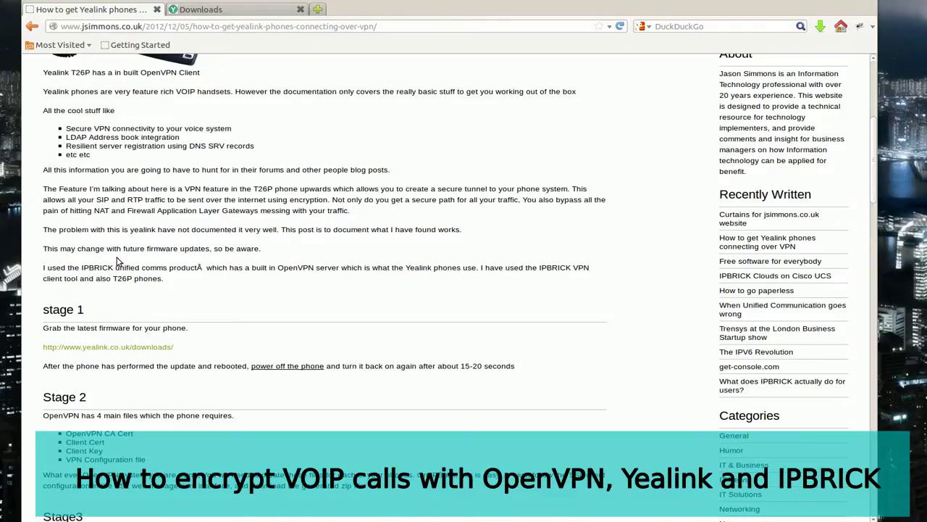
{"action": "right_click", "coordinate": [112, 347]}
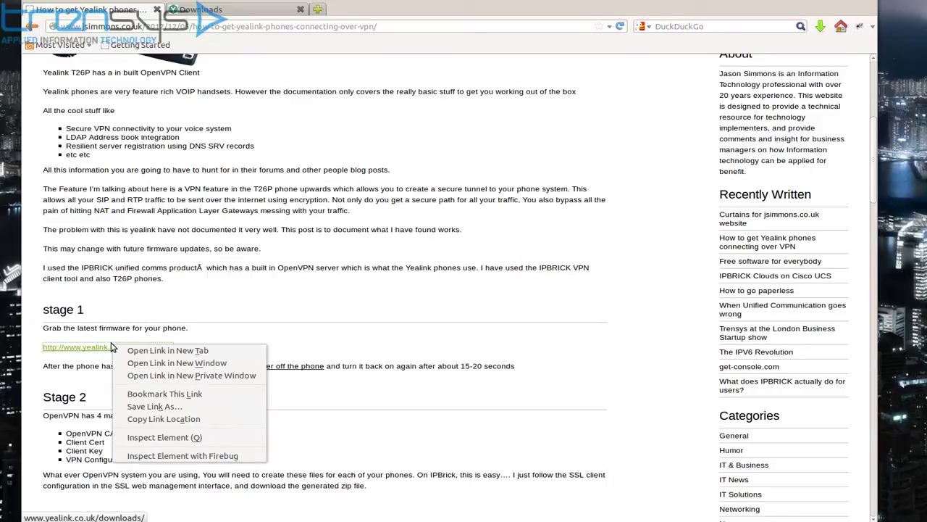
{"action": "left_click", "coordinate": [217, 15]}
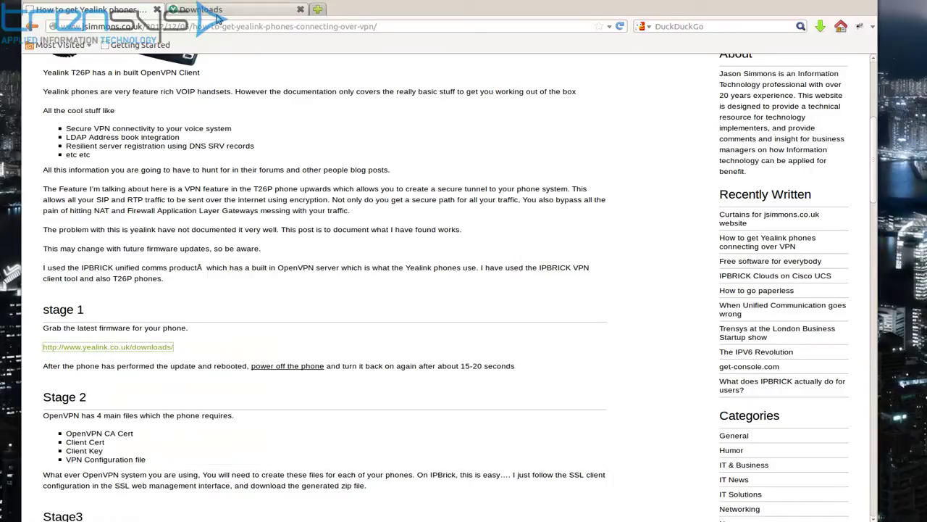
{"action": "left_click", "coordinate": [217, 14]}
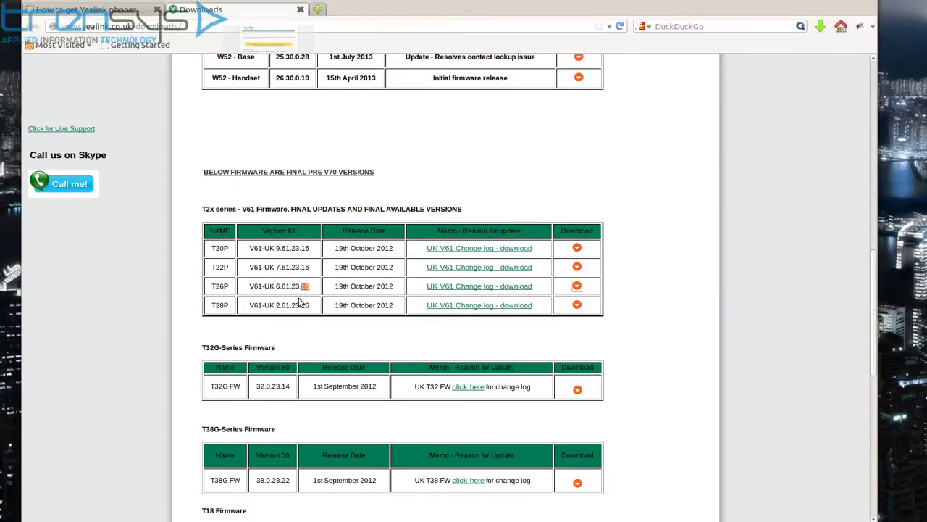
{"action": "left_click_drag", "start_coordinate": [311, 290], "coordinate": [300, 287]}
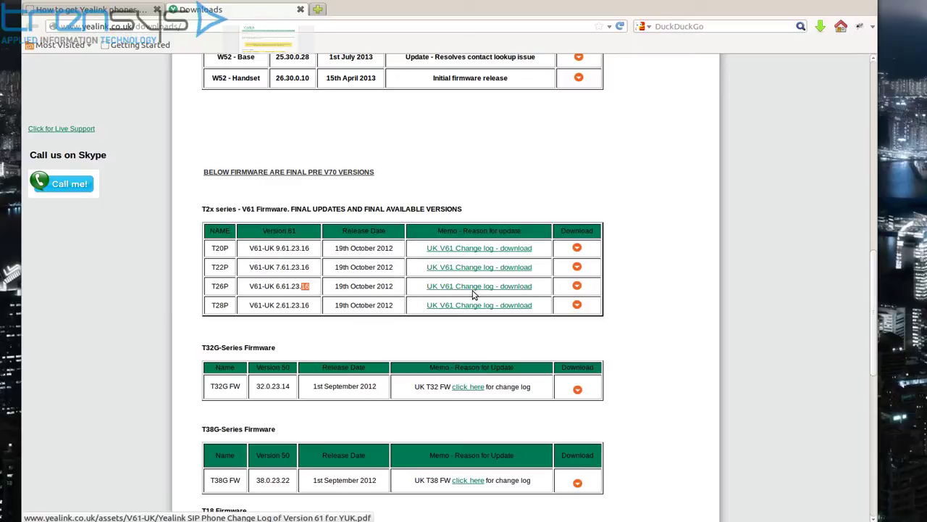
Step: Return to the blog article and read through its Stage 2 and Stage 3 OpenVPN file requirements
{"action": "left_click", "coordinate": [115, 10]}
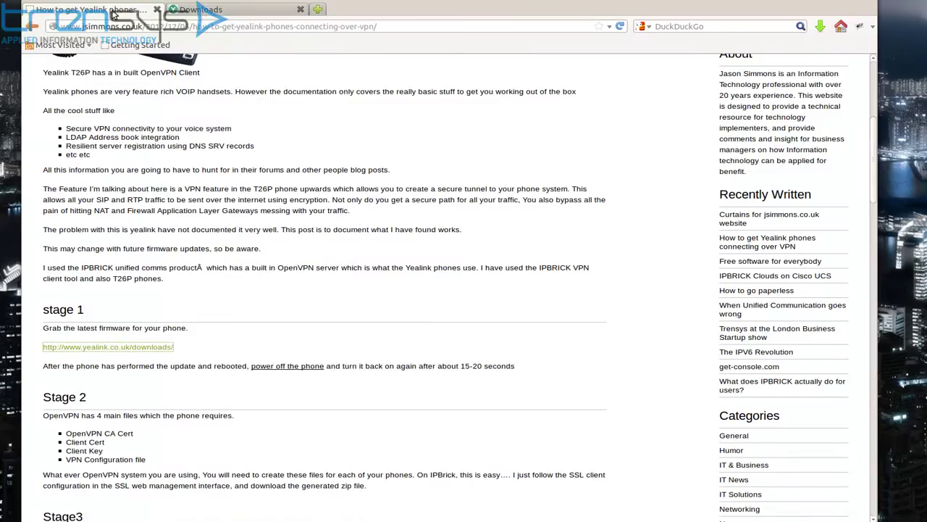
{"action": "scroll", "coordinate": [109, 145], "scroll_direction": "down", "scroll_amount": 2}
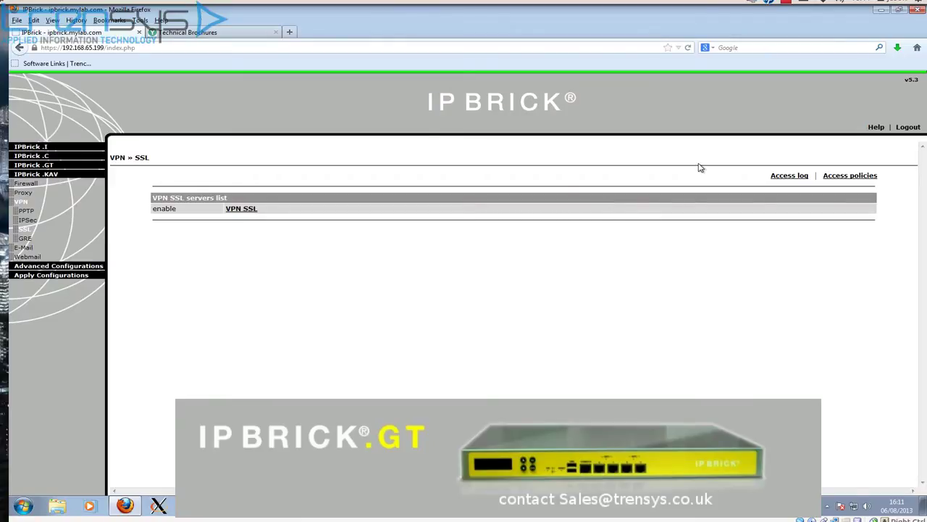
Step: Check the remotehandsets access policy, then open the VPN SSL server details (port 1194, certificate vpngt)
{"action": "left_click", "coordinate": [838, 181]}
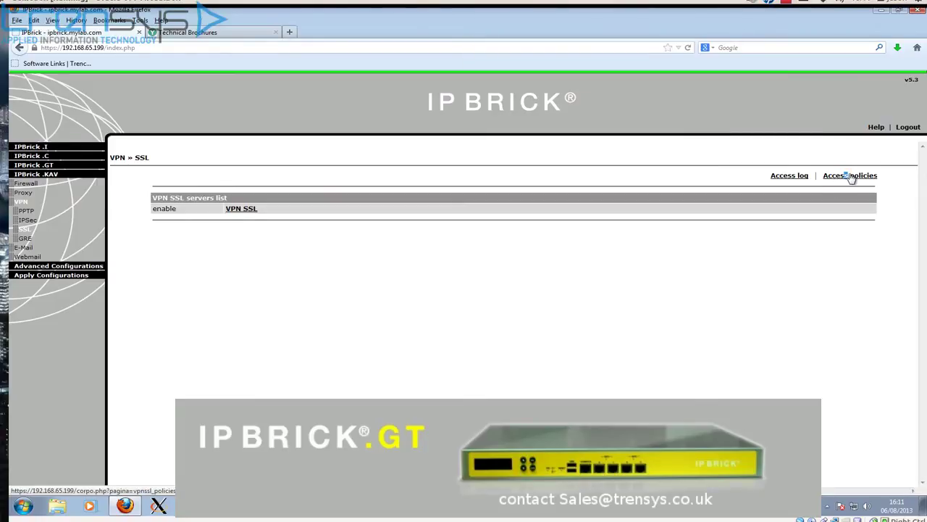
{"action": "left_click", "coordinate": [849, 180]}
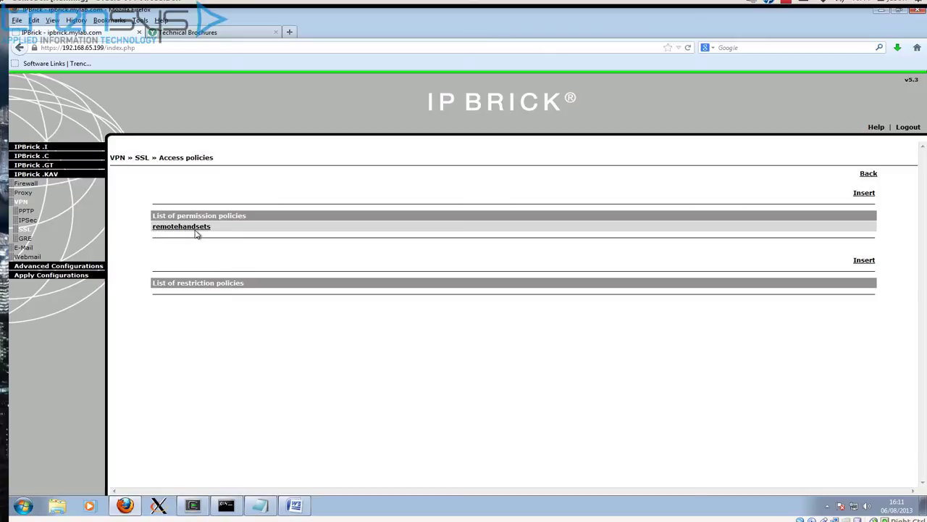
{"action": "left_click", "coordinate": [869, 175]}
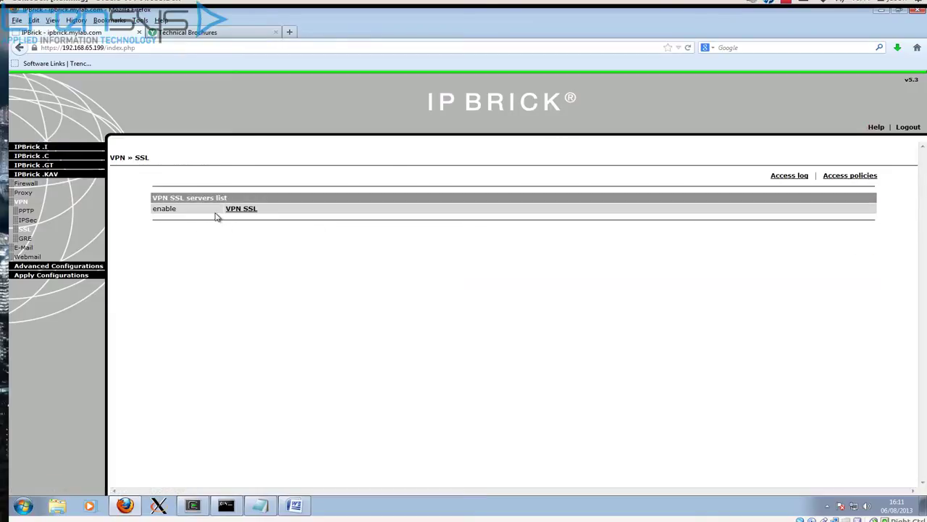
{"action": "left_click", "coordinate": [241, 208]}
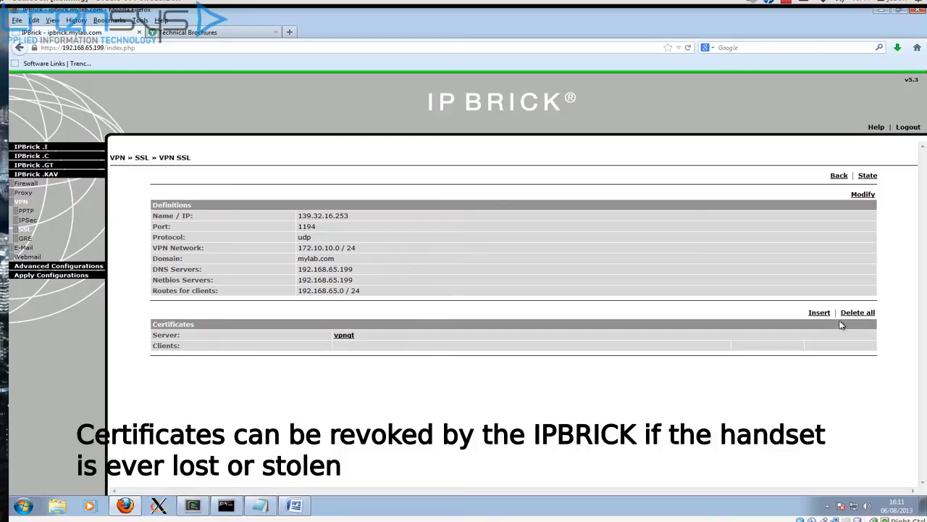
Step: Start a new client certificate named handset101, entering the contact e-mail and the password twice
{"action": "left_click", "coordinate": [818, 314]}
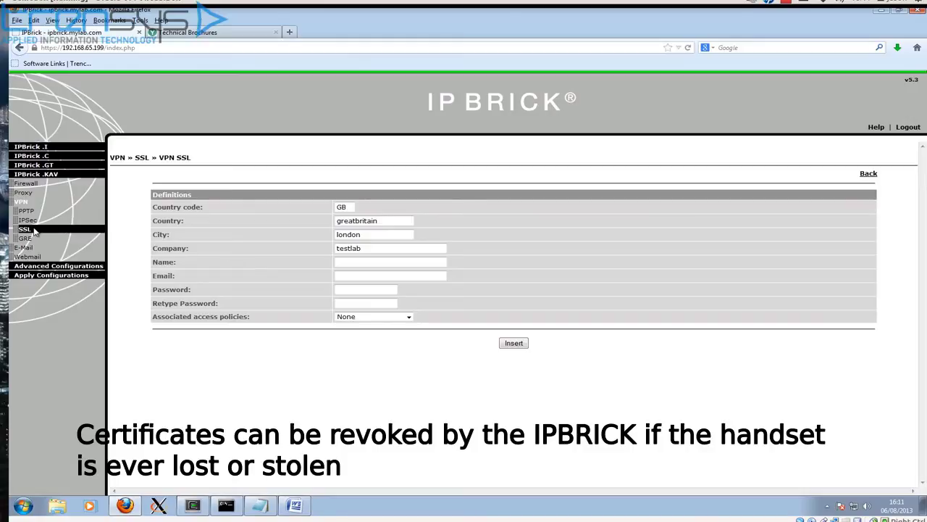
{"action": "left_click", "coordinate": [338, 262]}
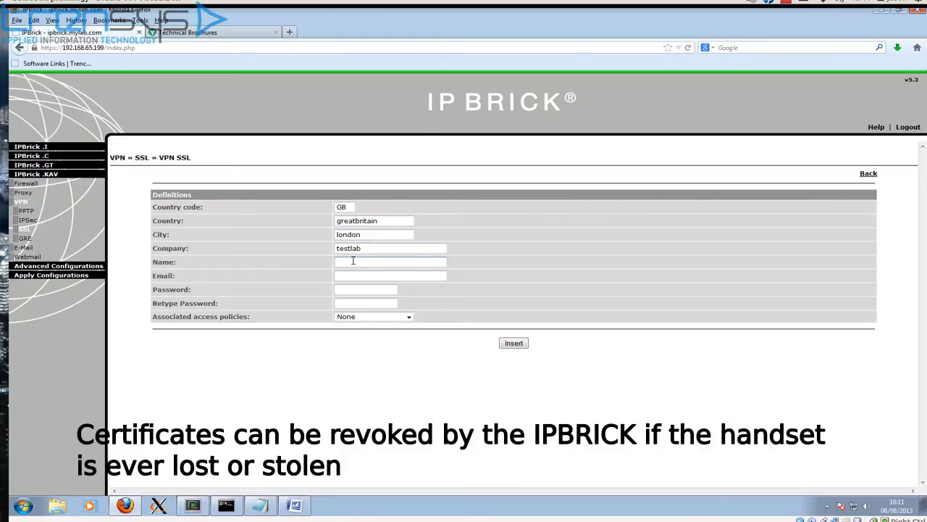
{"action": "type", "text": "hands"}
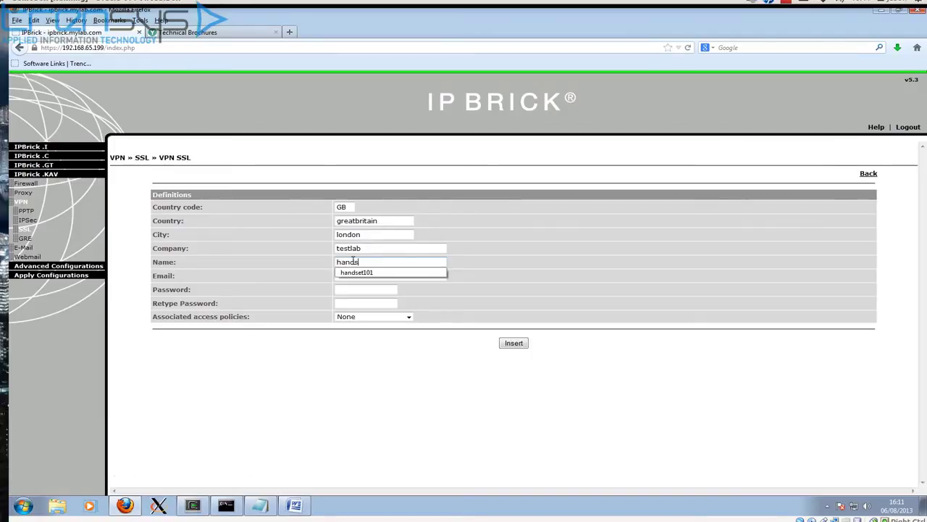
{"action": "type", "text": "et101"}
{"action": "left_click", "coordinate": [492, 288]}
{"action": "left_click", "coordinate": [351, 275]}
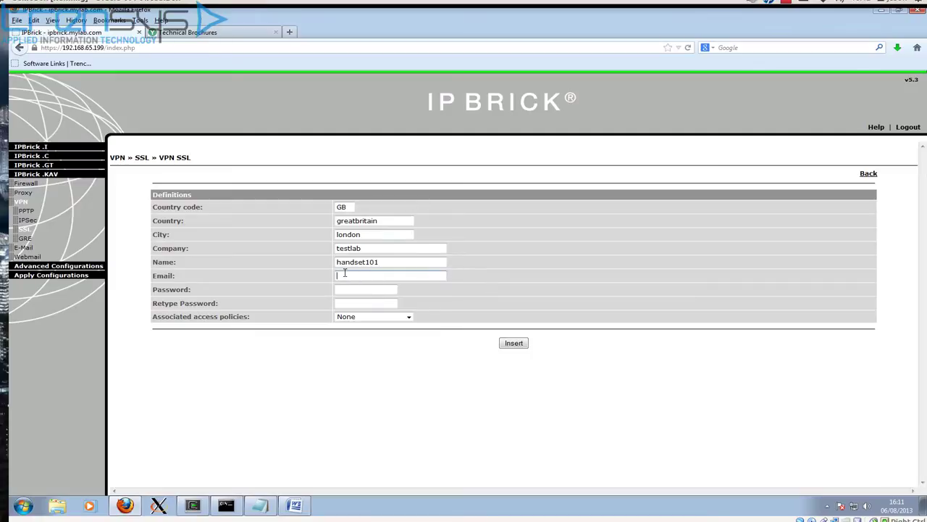
{"action": "type", "text": "ad"}
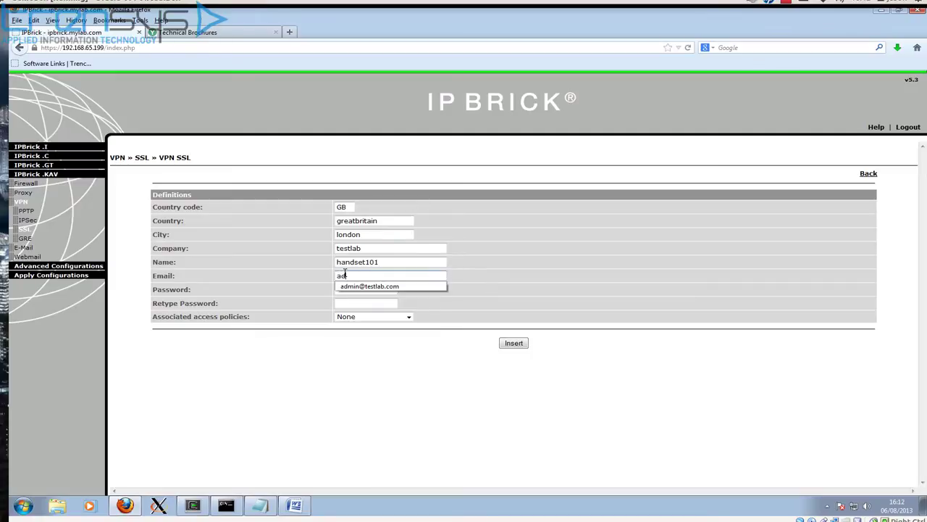
{"action": "type", "text": "min"}
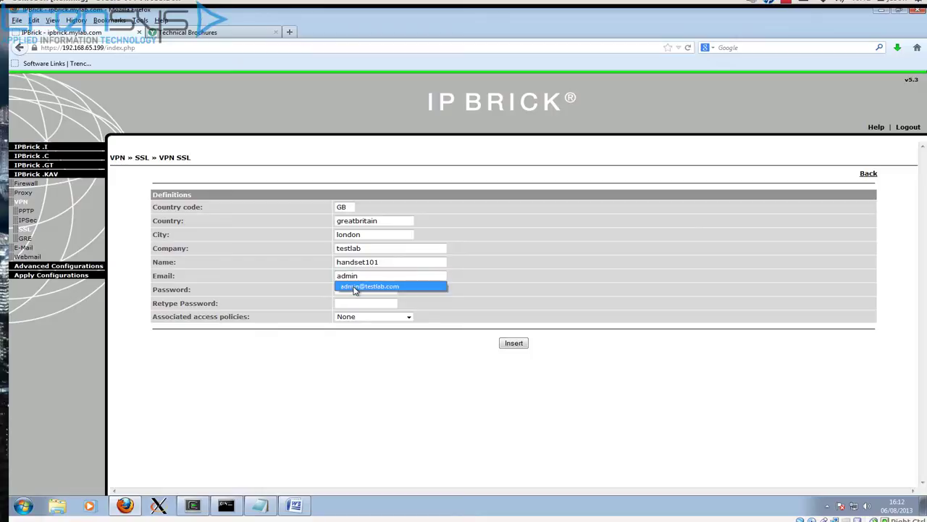
{"action": "left_click", "coordinate": [355, 287]}
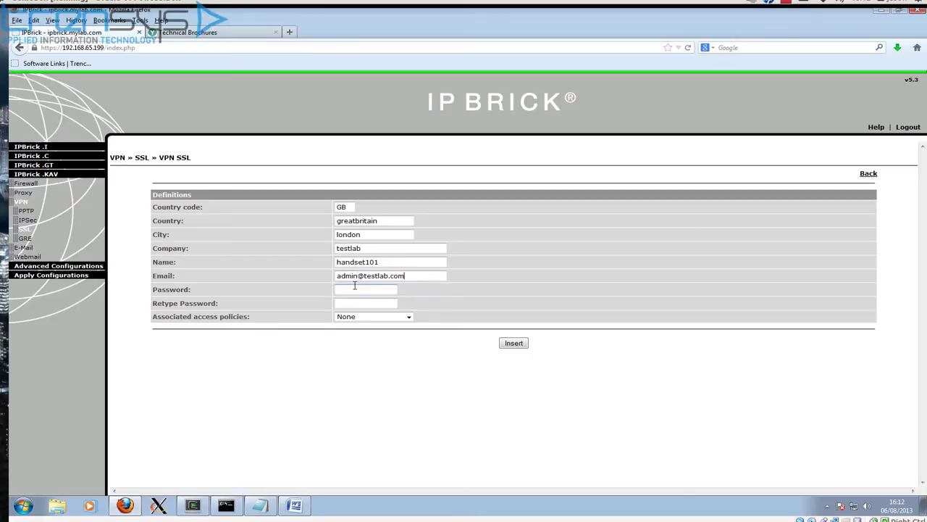
{"action": "left_click", "coordinate": [353, 290]}
{"action": "type", "text": "*************"}
{"action": "key", "text": "Tab"}
{"action": "type", "text": "*************"}
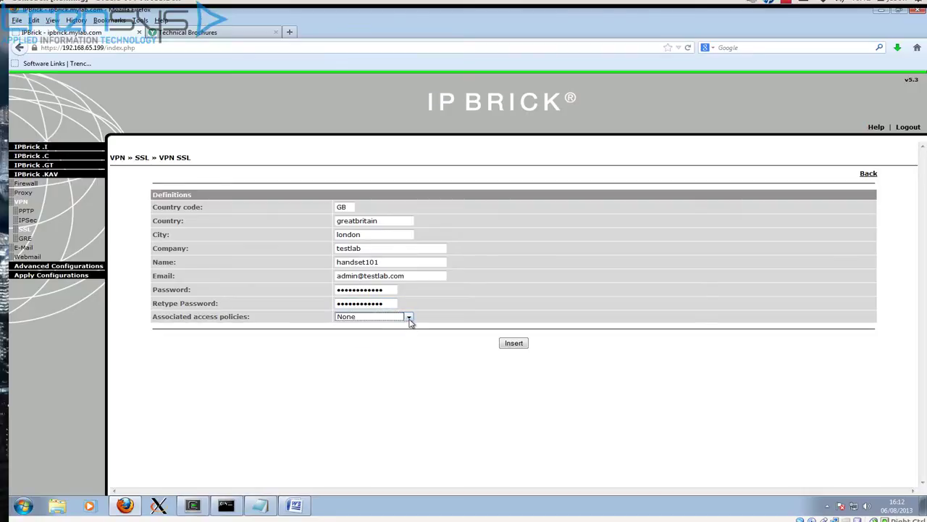
Step: Attach the remotehandsets permission policy and insert the handset101 certificate
{"action": "left_click", "coordinate": [408, 323]}
{"action": "left_click", "coordinate": [408, 332]}
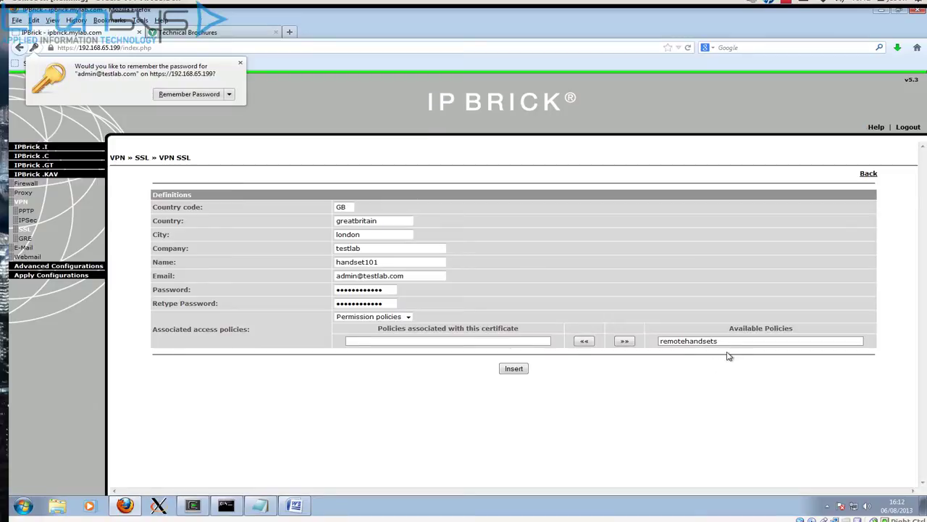
{"action": "left_click", "coordinate": [726, 346]}
{"action": "left_click", "coordinate": [586, 343]}
{"action": "left_click", "coordinate": [516, 369]}
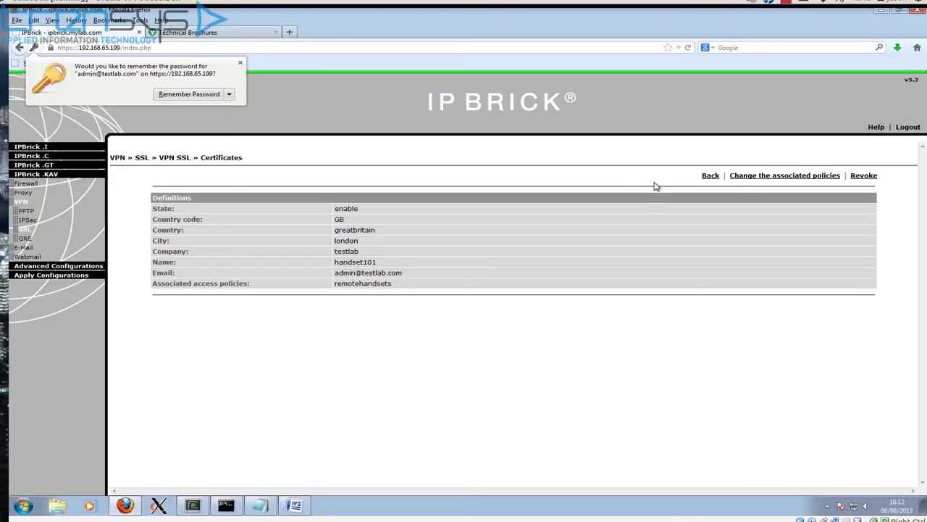
Step: Download the handset101 client certificate bundle, saved as handset101(1).zip (4.2 KB)
{"action": "left_click", "coordinate": [710, 178]}
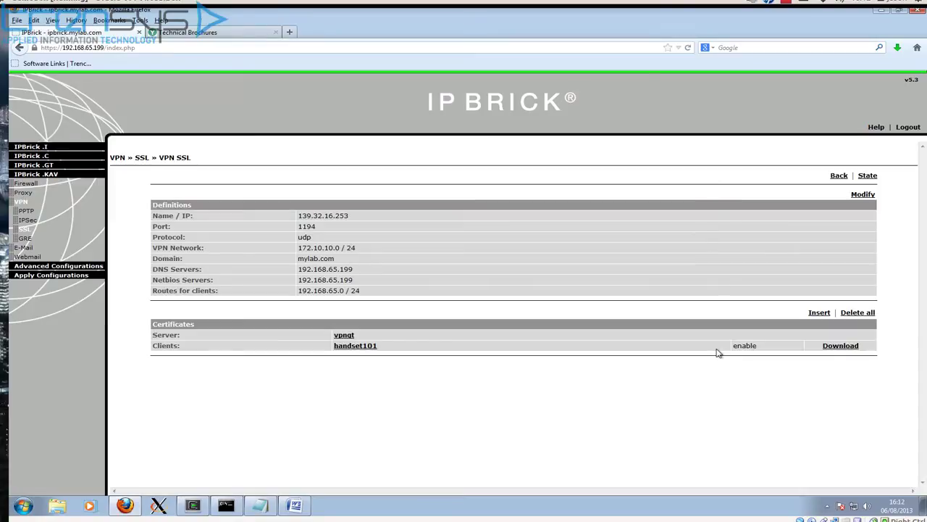
{"action": "left_click", "coordinate": [835, 347]}
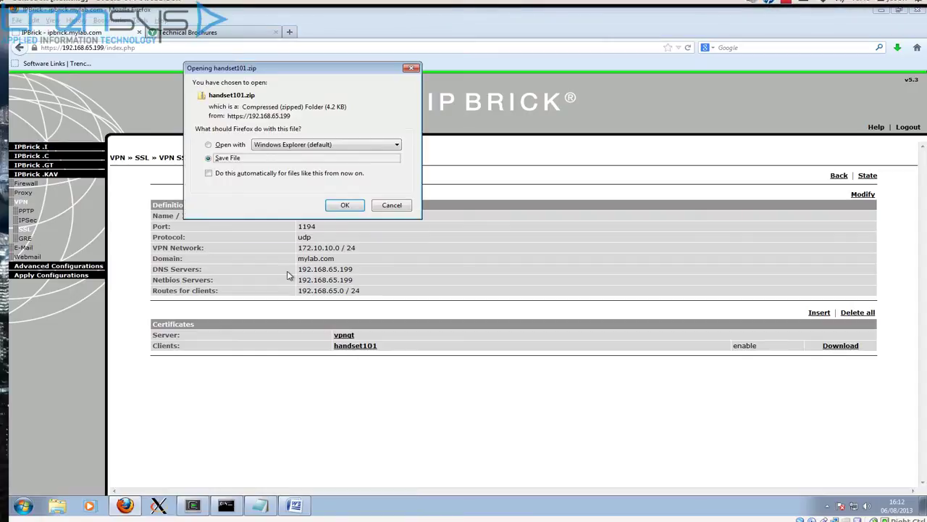
{"action": "left_click", "coordinate": [351, 206]}
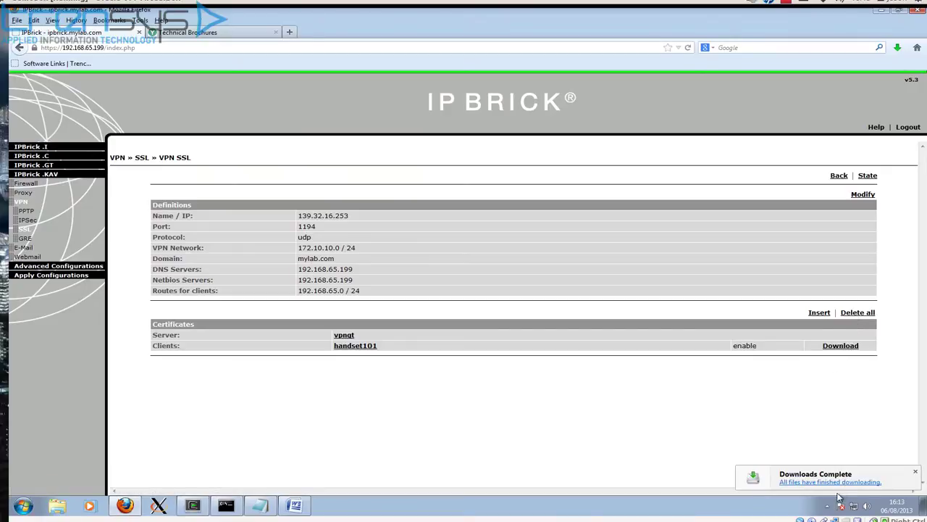
{"action": "left_click", "coordinate": [896, 47]}
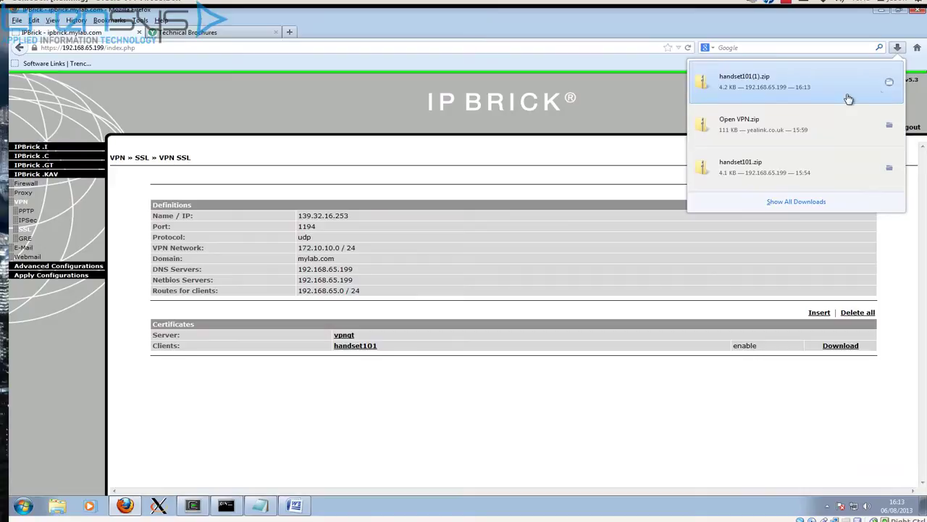
{"action": "left_click", "coordinate": [650, 21]}
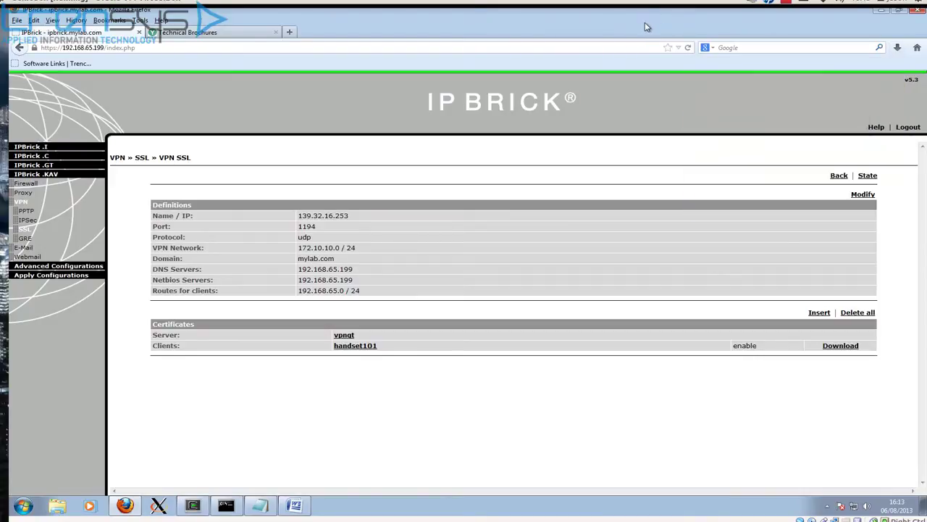
Step: Download and save Open VPN.zip (111 KB) using the Yealink link kept in Notepad
{"action": "left_click", "coordinate": [169, 33]}
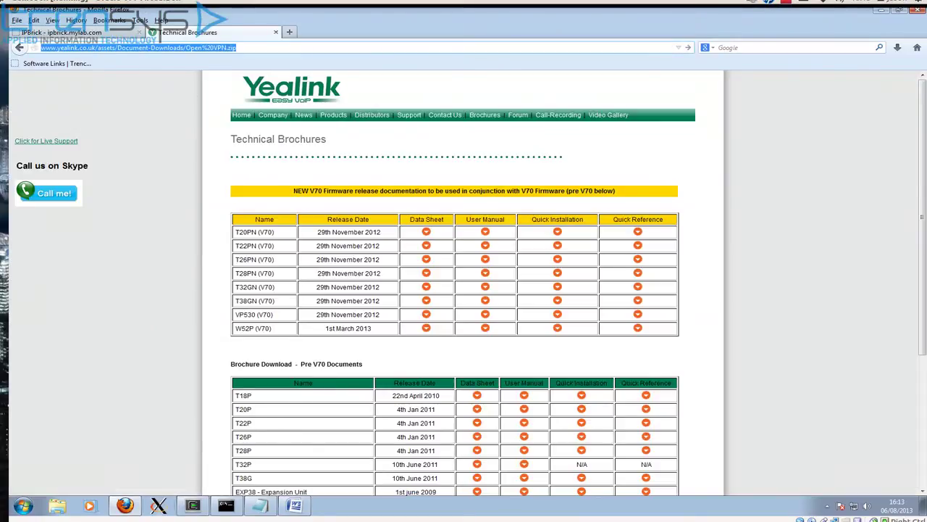
{"action": "left_click", "coordinate": [255, 505]}
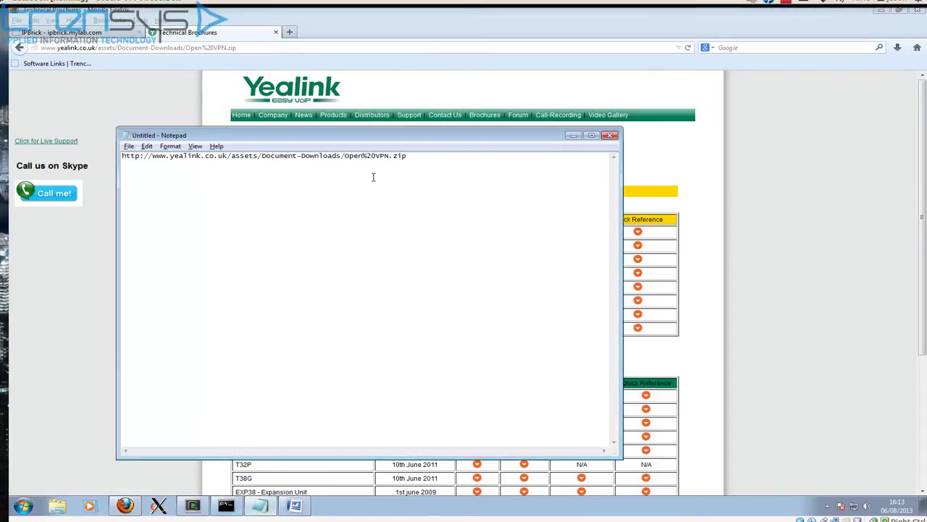
{"action": "left_click_drag", "start_coordinate": [407, 156], "coordinate": [74, 153]}
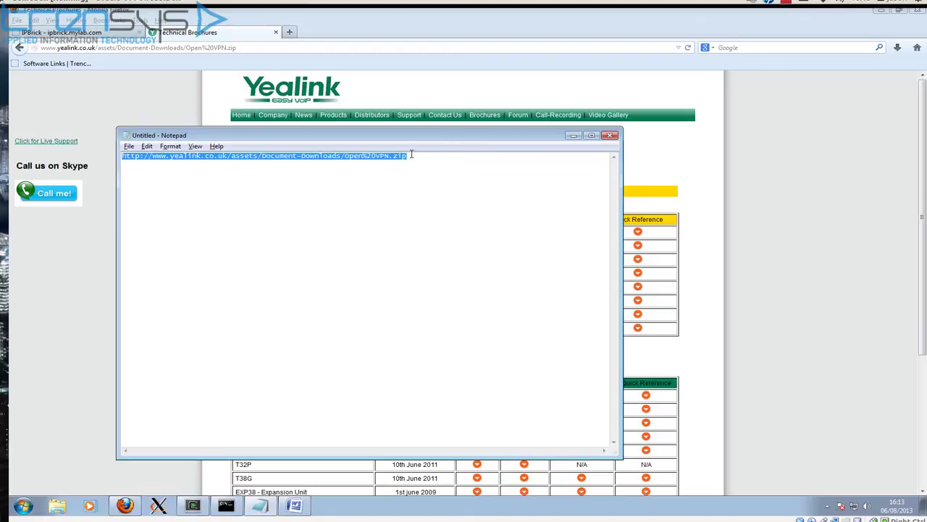
{"action": "left_click", "coordinate": [255, 48]}
{"action": "key", "text": "Return"}
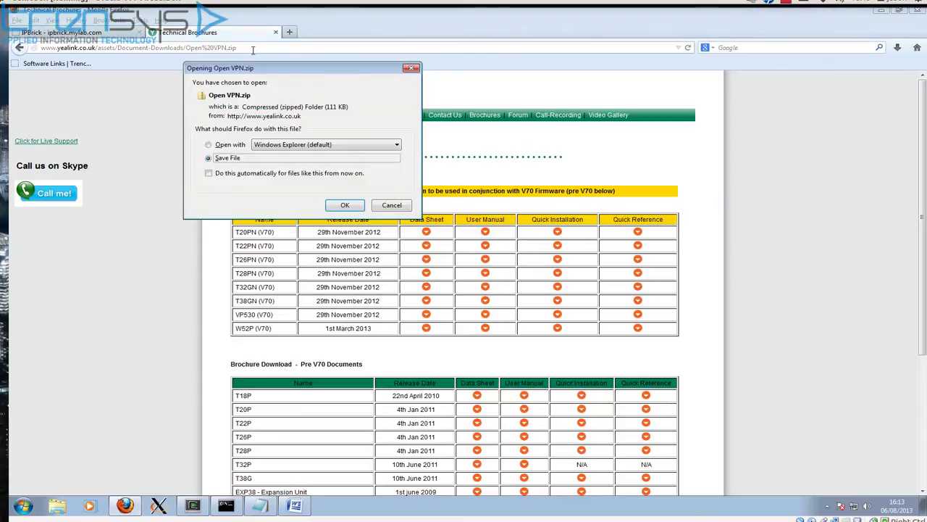
{"action": "left_click", "coordinate": [344, 206]}
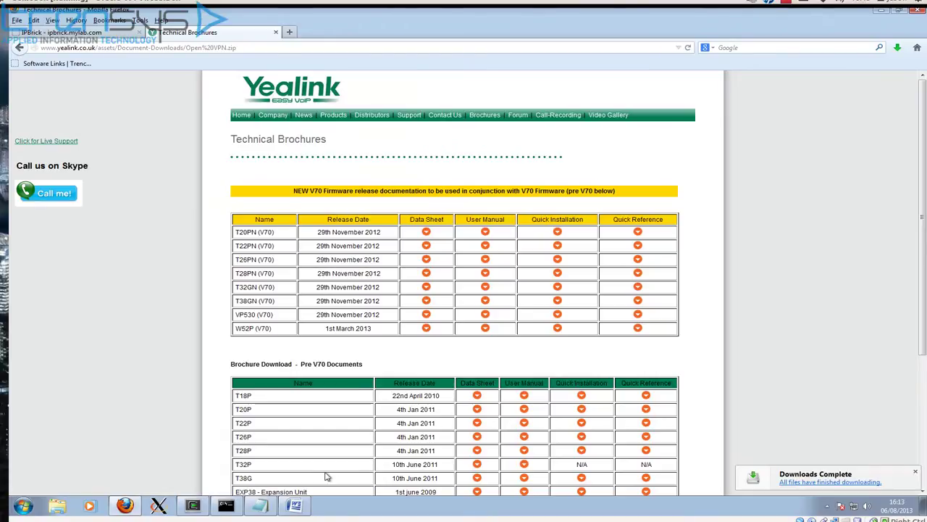
{"action": "left_click", "coordinate": [261, 505]}
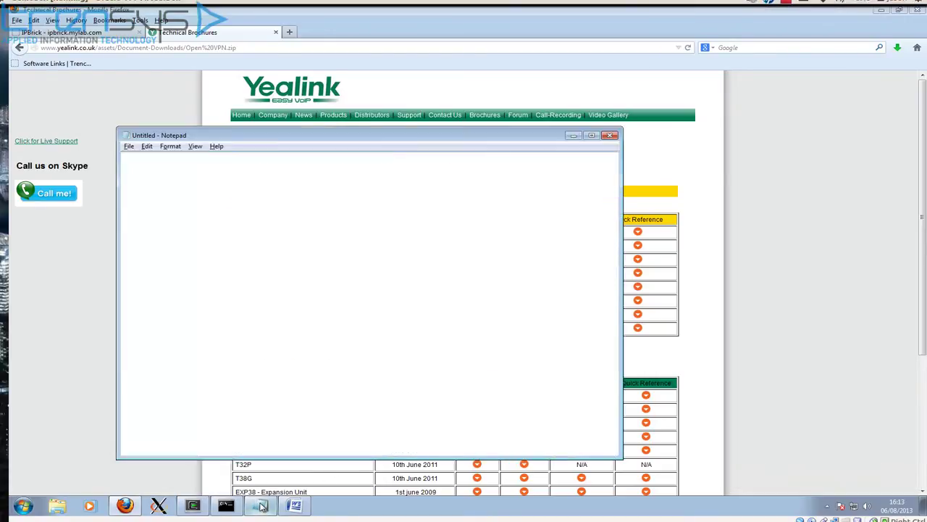
{"action": "left_click", "coordinate": [241, 189]}
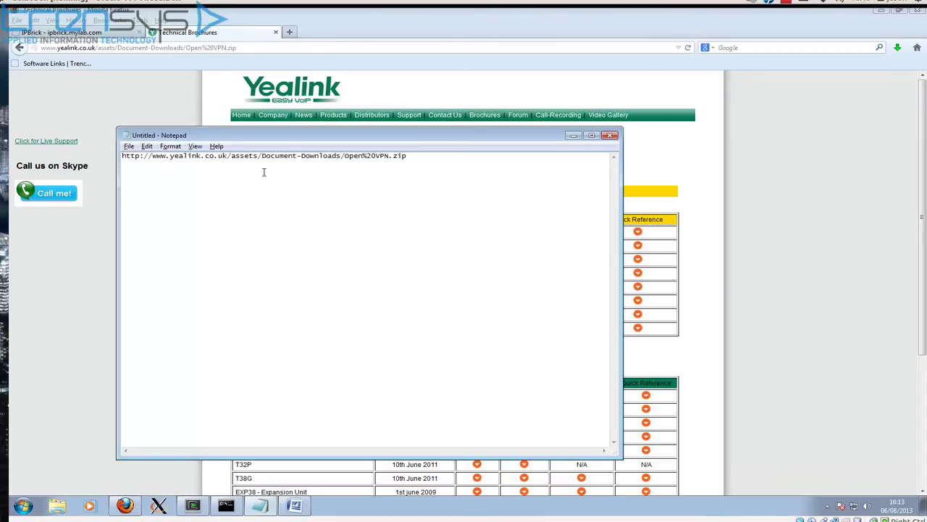
Step: Show SourceForge's 7-Zip download page and move Firefox aside to reveal the Open VPN and T26VPN folders
{"action": "left_click_drag", "start_coordinate": [351, 137], "coordinate": [349, 146]}
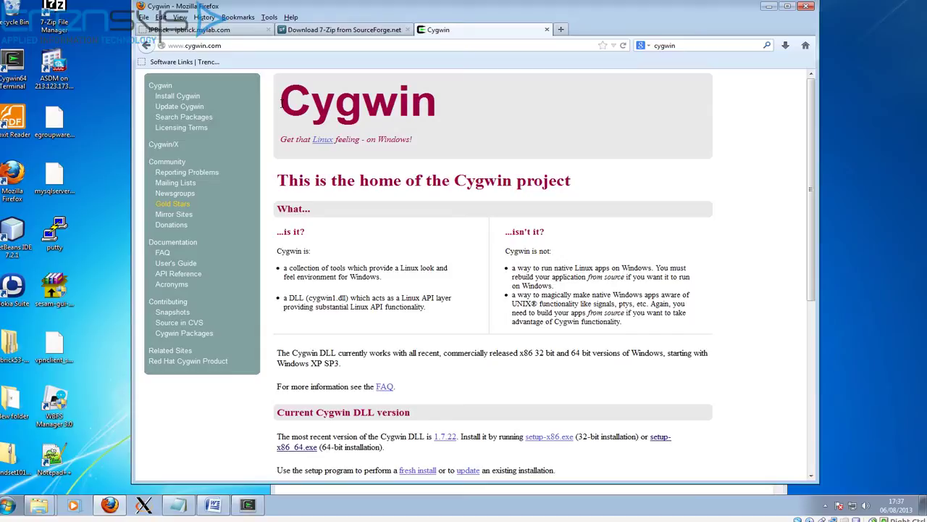
{"action": "left_click", "coordinate": [322, 33]}
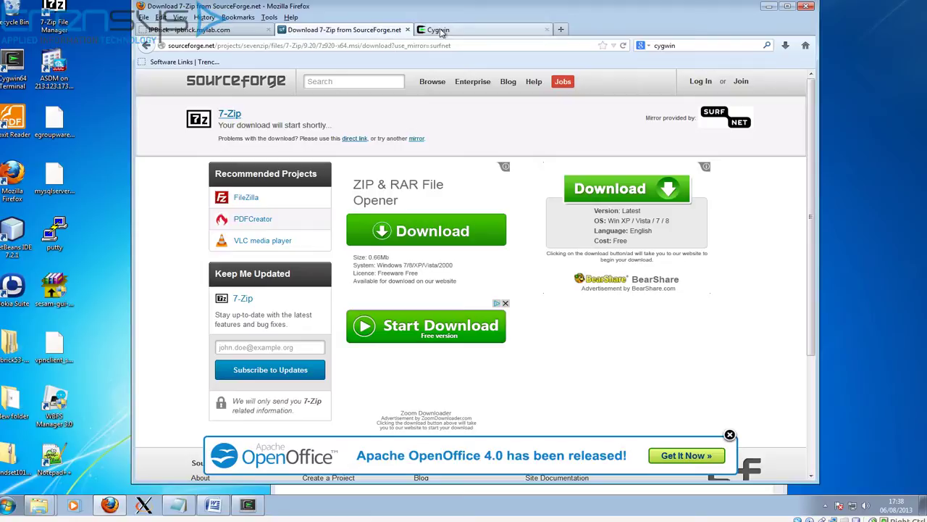
{"action": "left_click_drag", "start_coordinate": [326, 6], "coordinate": [652, 49]}
{"action": "left_click_drag", "start_coordinate": [614, 7], "coordinate": [621, 520]}
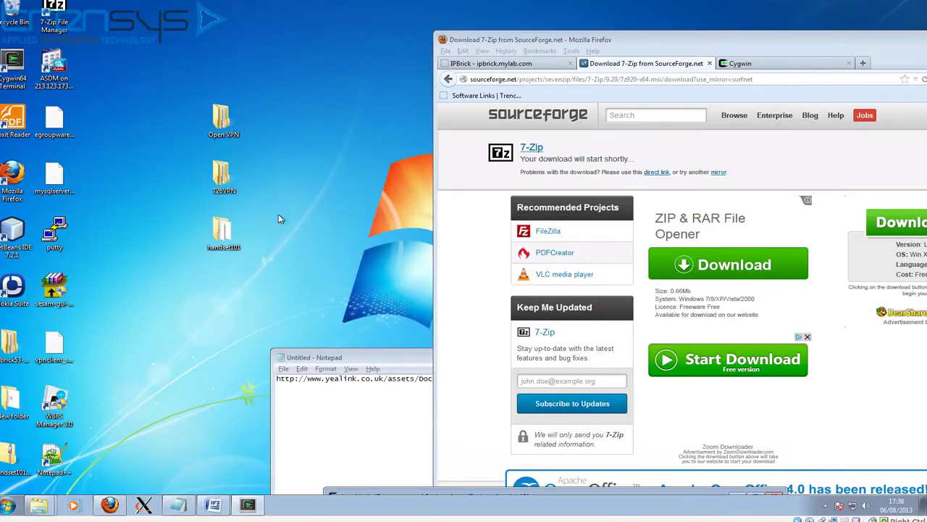
Step: Browse from the desktop Open VPN folder down to Open VPN\client\keys, showing ca, client1 and client1.key
{"action": "left_click", "coordinate": [351, 351]}
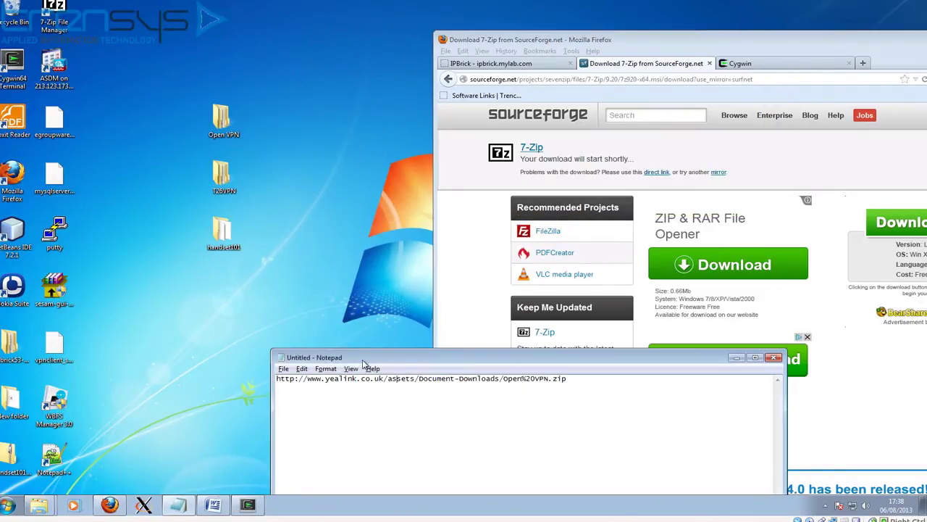
{"action": "double_click", "coordinate": [224, 116]}
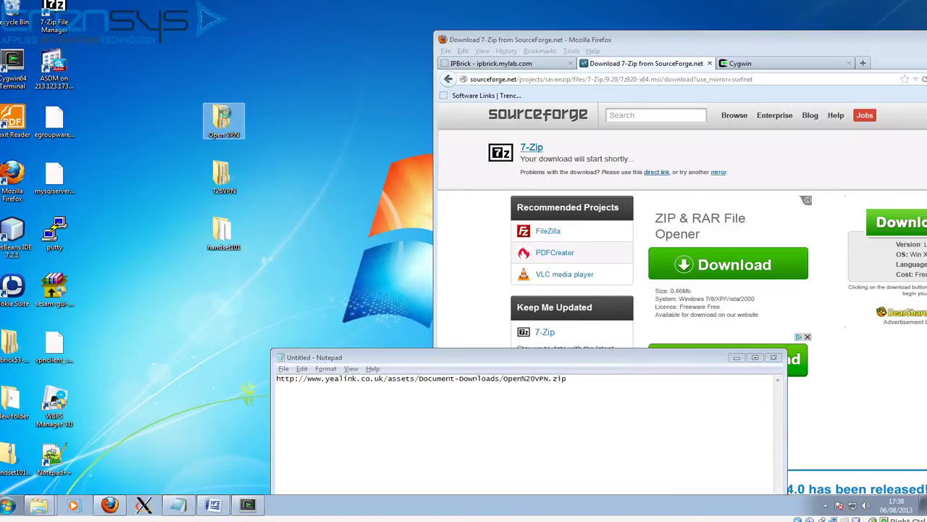
{"action": "double_click", "coordinate": [165, 127]}
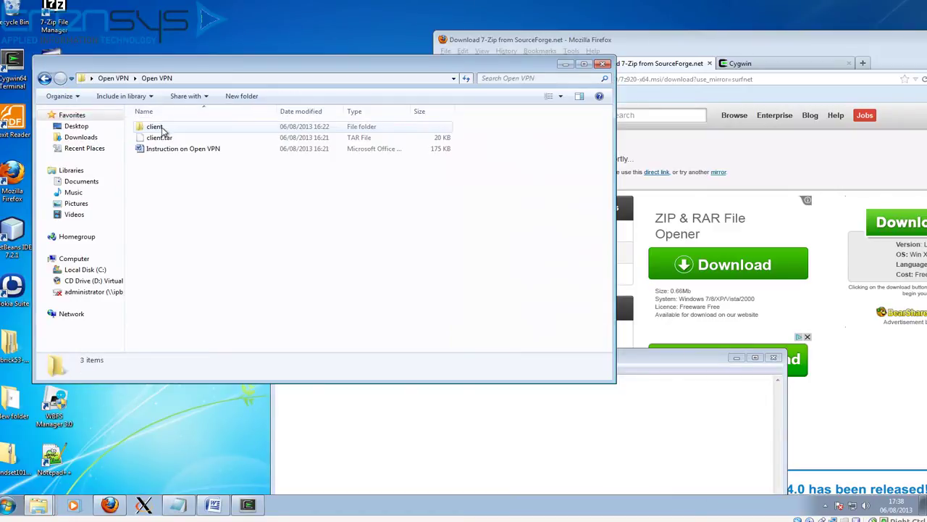
{"action": "double_click", "coordinate": [164, 129]}
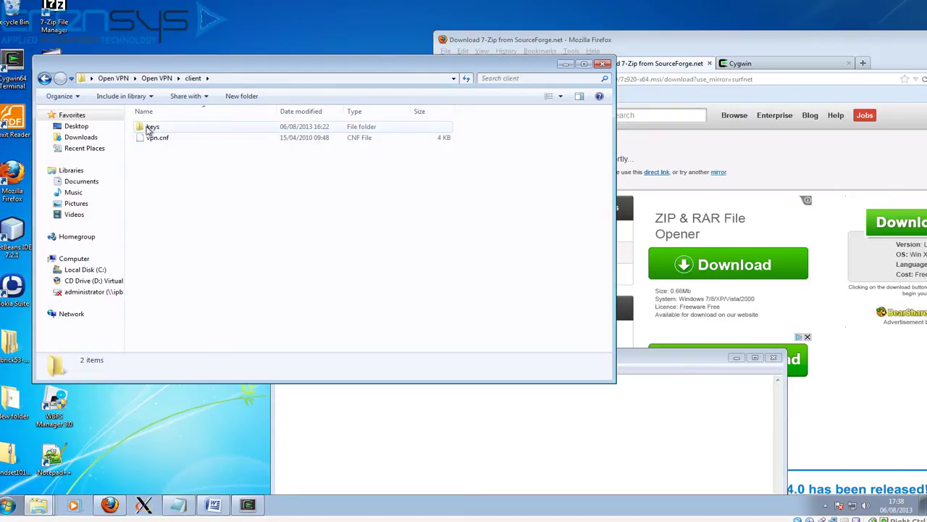
{"action": "double_click", "coordinate": [149, 128]}
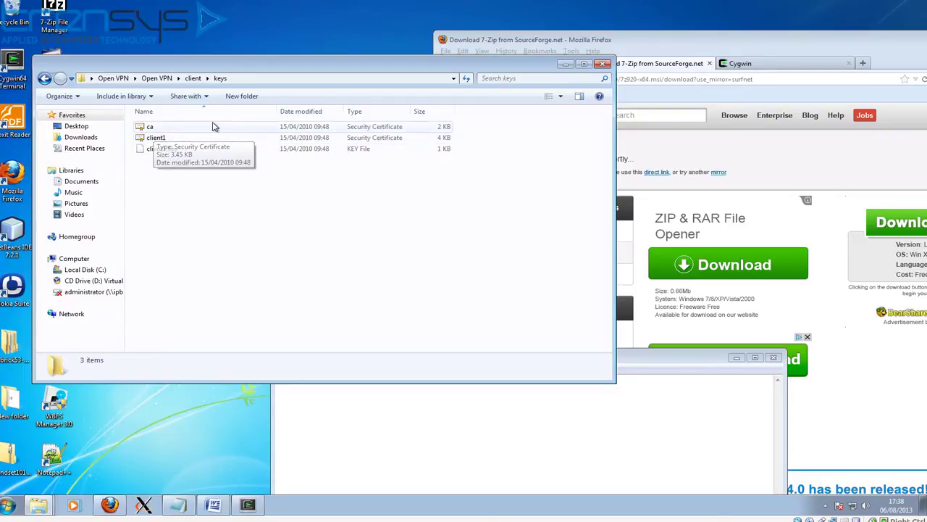
Step: Open the T26VPN folder and its empty keys folder alongside the Open VPN client folder
{"action": "left_click_drag", "start_coordinate": [177, 69], "coordinate": [433, 65]}
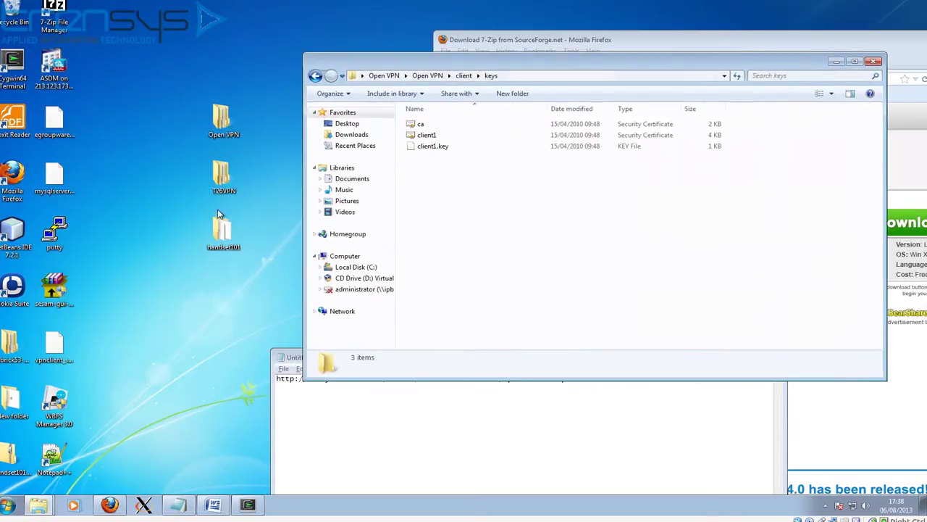
{"action": "double_click", "coordinate": [226, 179]}
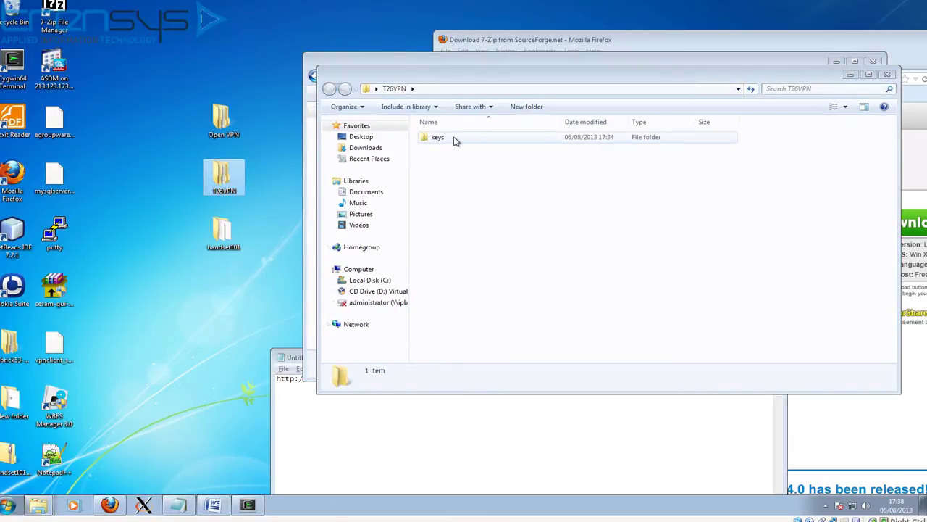
{"action": "left_click", "coordinate": [453, 143]}
{"action": "double_click", "coordinate": [452, 141]}
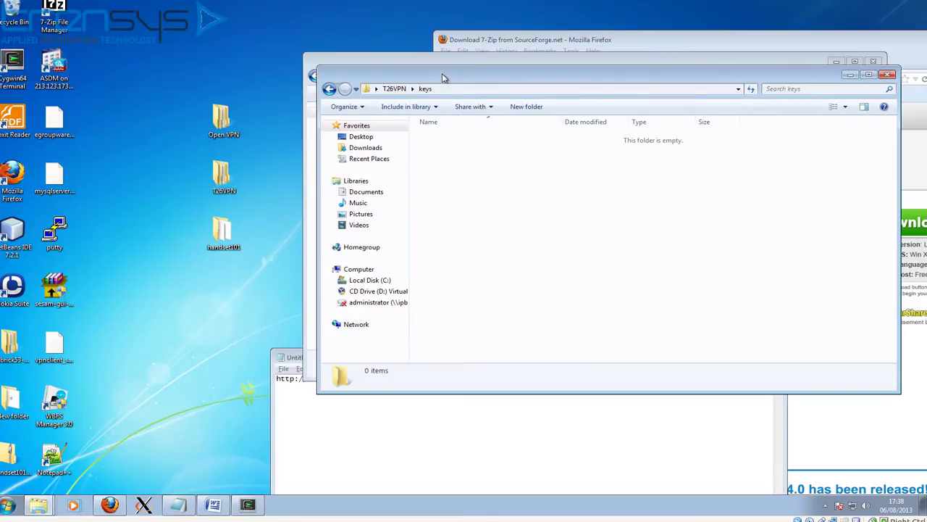
{"action": "left_click_drag", "start_coordinate": [441, 77], "coordinate": [393, 239]}
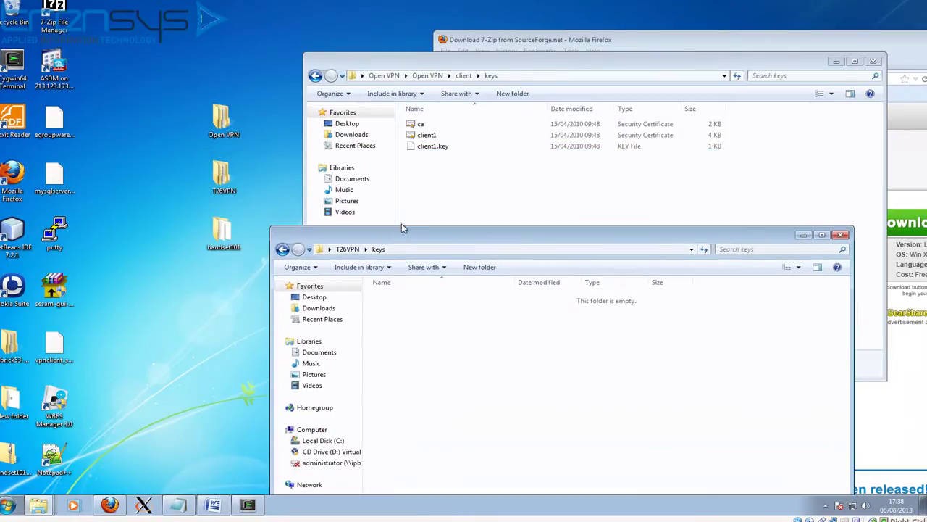
{"action": "left_click", "coordinate": [464, 76]}
Step: Copy vpn.cnf from the Open VPN client folder and paste it into T26VPN
{"action": "left_click", "coordinate": [436, 136]}
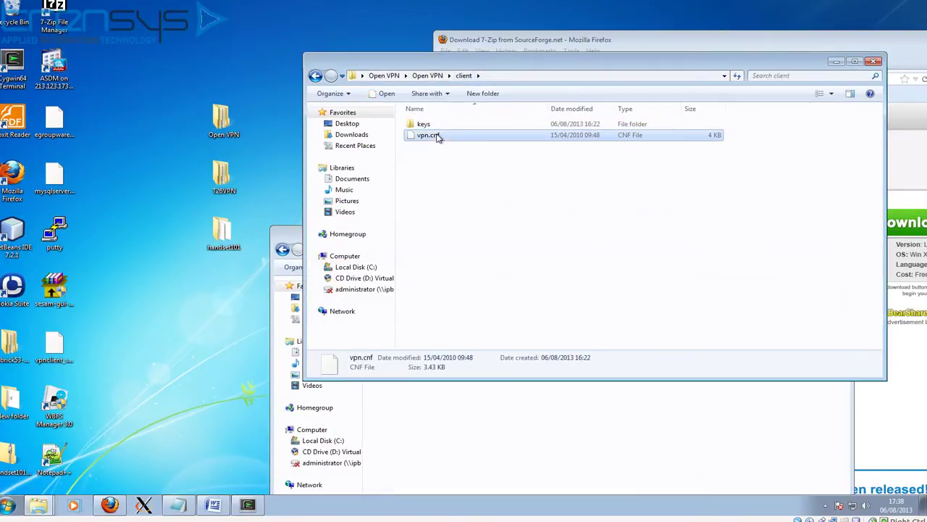
{"action": "right_click", "coordinate": [437, 136]}
{"action": "left_click", "coordinate": [470, 234]}
{"action": "left_click", "coordinate": [233, 172]}
{"action": "double_click", "coordinate": [234, 173]}
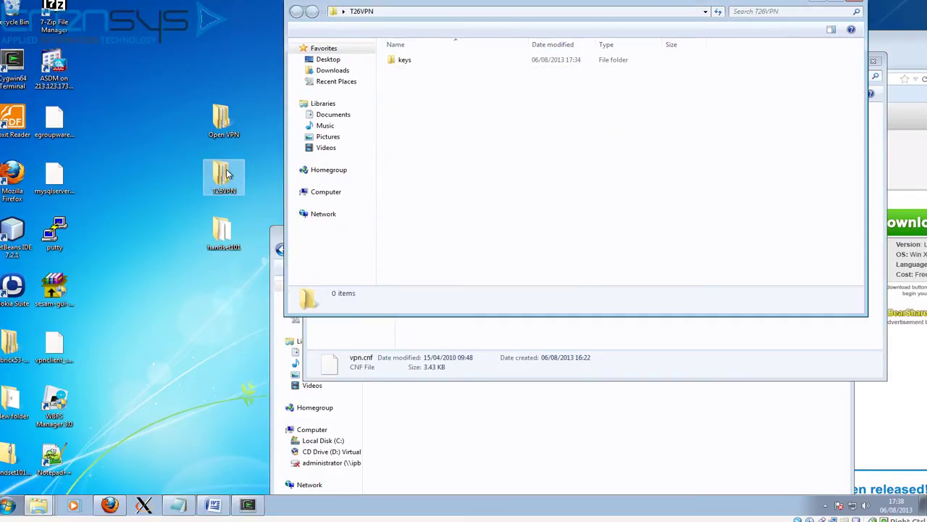
{"action": "right_click", "coordinate": [413, 123]}
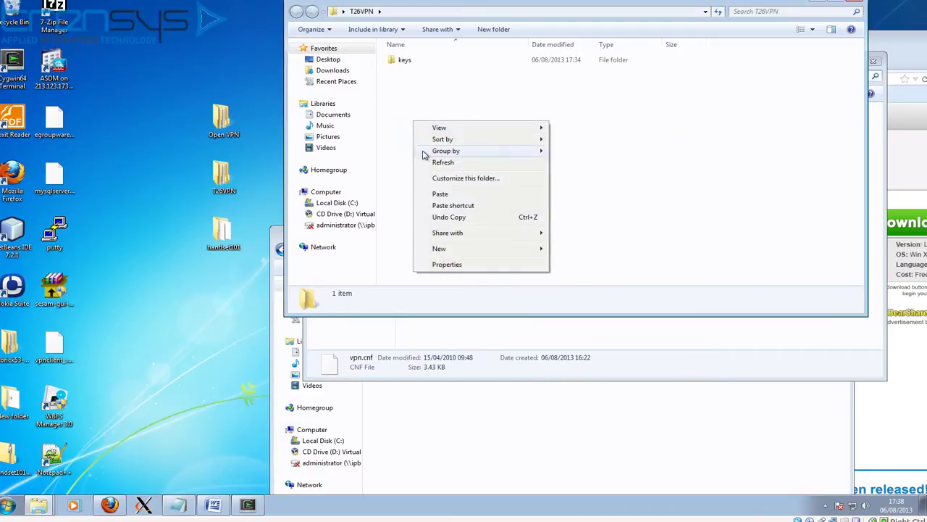
{"action": "left_click", "coordinate": [440, 194]}
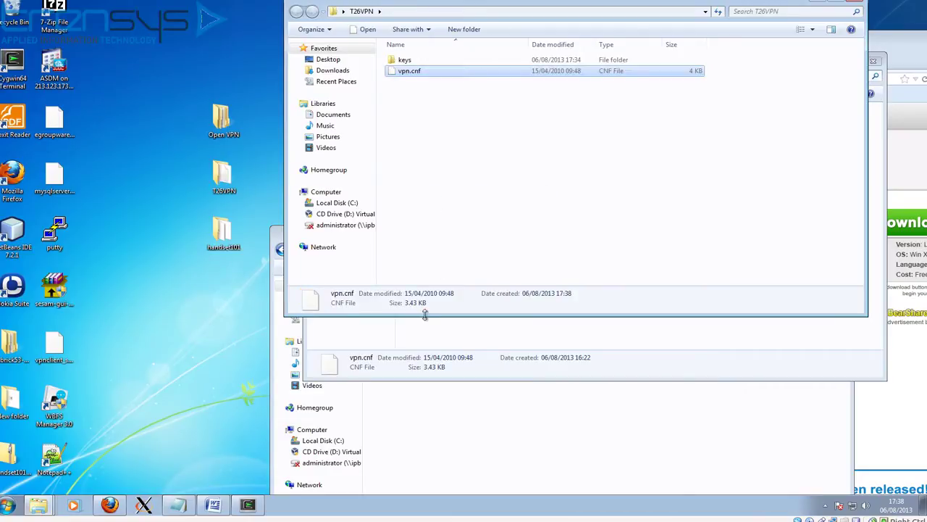
{"action": "left_click", "coordinate": [251, 505]}
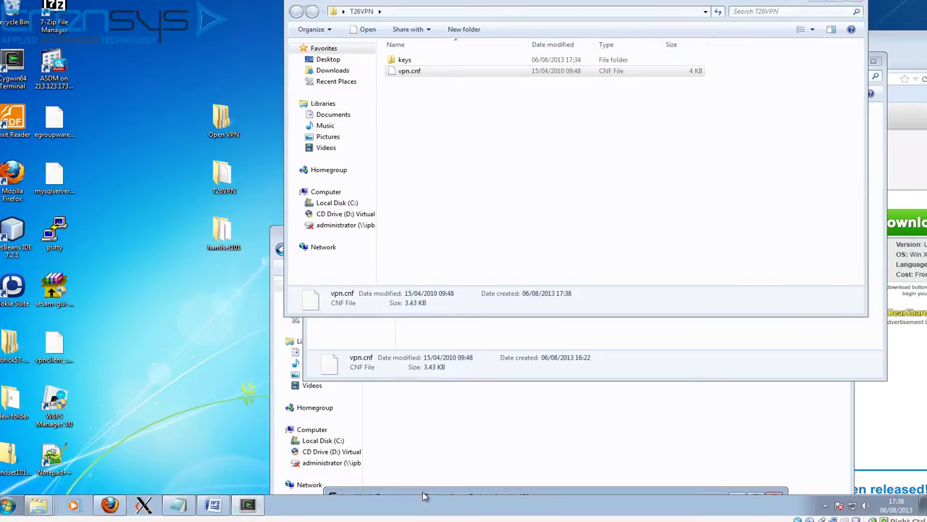
Step: Rerun 'openssl rsa -in handset101.key -out ../T26VPN/keys/client.key' and enter the key's passphrase
{"action": "left_click_drag", "start_coordinate": [423, 490], "coordinate": [285, 144]}
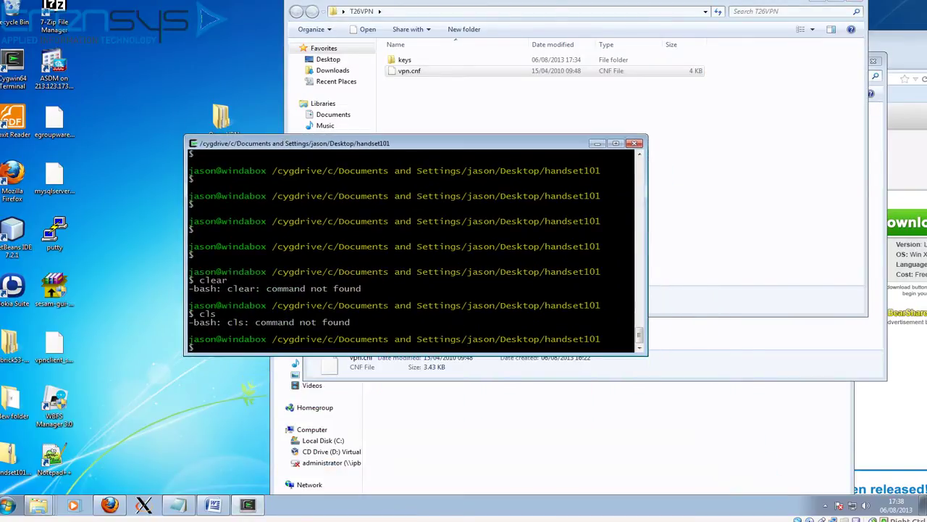
{"action": "key", "text": "Up"}
{"action": "key", "text": "Up"}
{"action": "key", "text": "Up"}
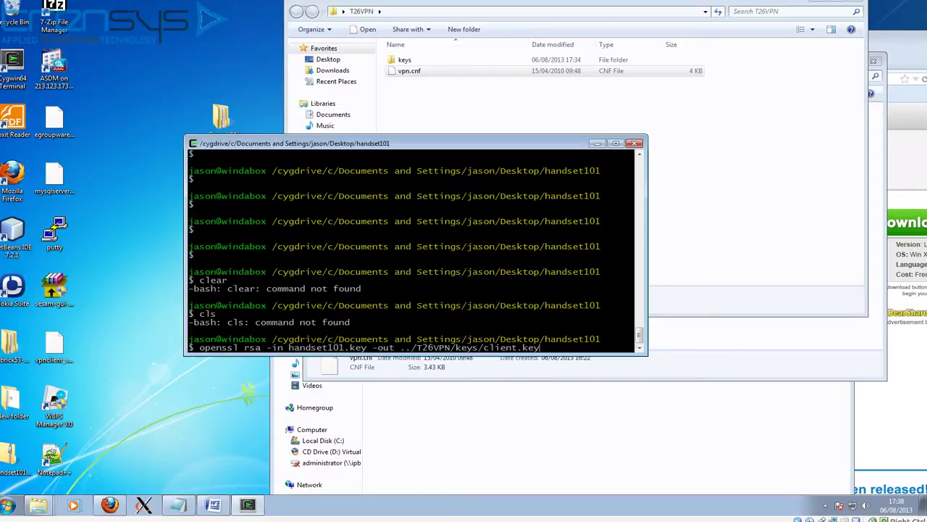
{"action": "key", "text": "Up"}
{"action": "key", "text": "Down"}
{"action": "left_click_drag", "start_coordinate": [372, 347], "coordinate": [292, 348]}
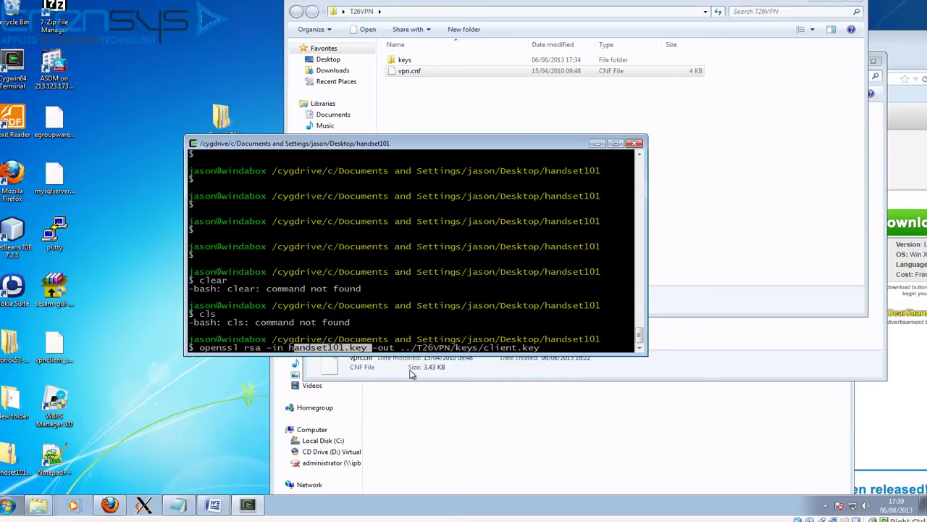
{"action": "left_click_drag", "start_coordinate": [374, 348], "coordinate": [536, 348]}
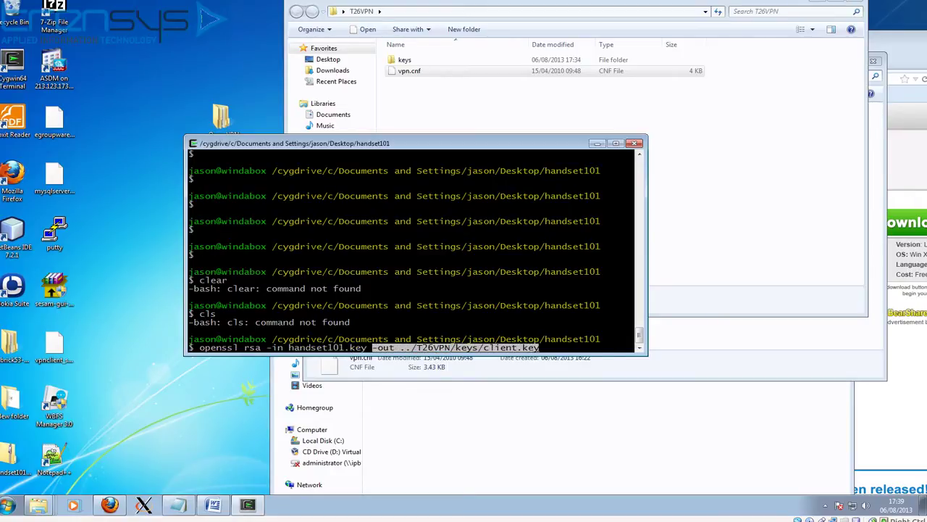
{"action": "mouse_move", "coordinate": [334, 145]}
{"action": "left_mouse_down"}
{"action": "mouse_move", "coordinate": [379, 358]}
{"action": "mouse_move", "coordinate": [324, 151]}
{"action": "left_mouse_up"}
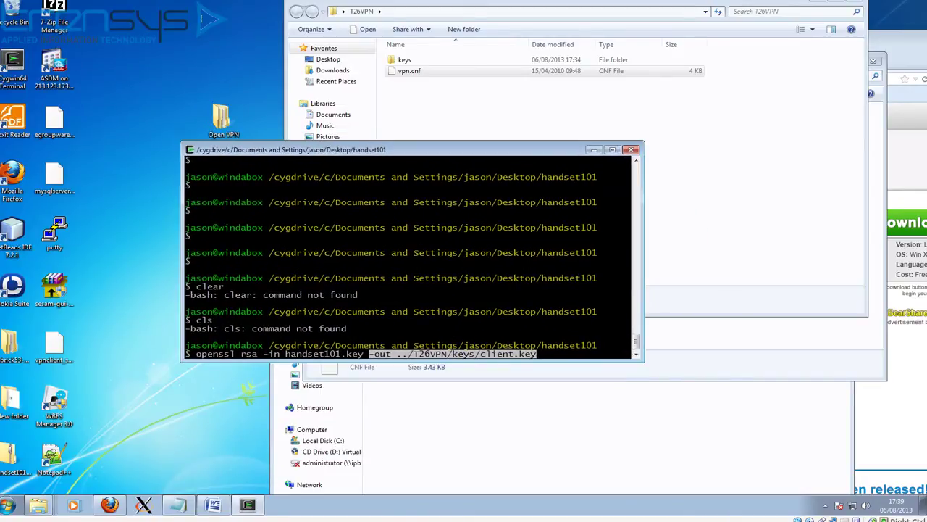
{"action": "left_click", "coordinate": [519, 277]}
{"action": "key", "text": "Return"}
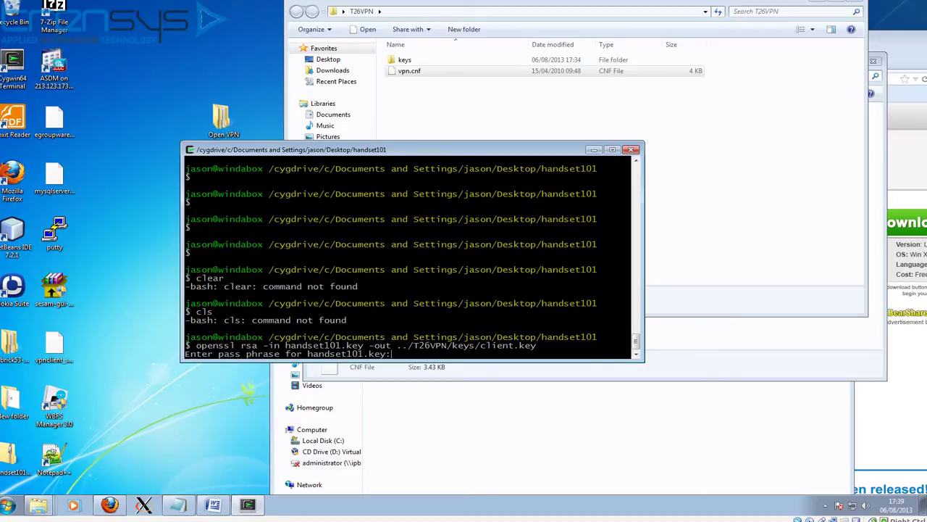
{"action": "key", "text": "Return"}
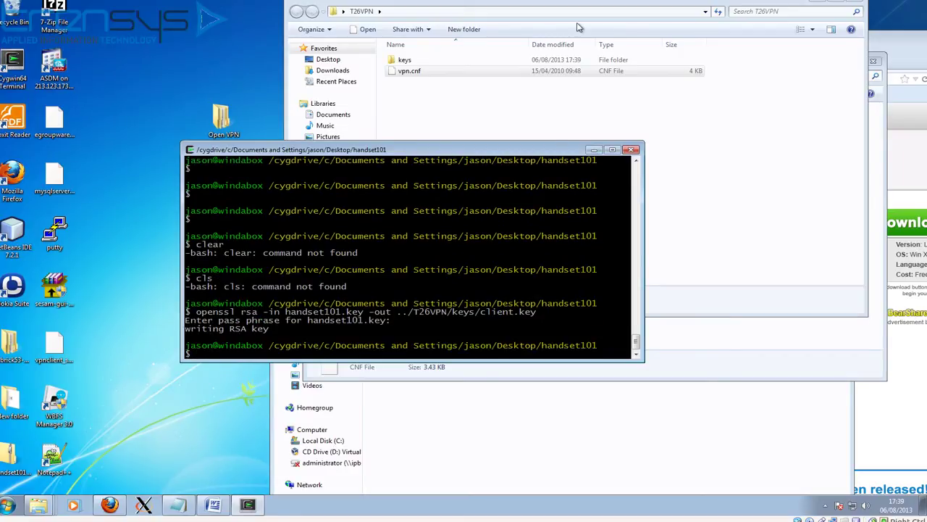
Step: Check the T26VPN keys folder for client.key, then return to T26VPN and select vpn.cnf
{"action": "left_click", "coordinate": [450, 12]}
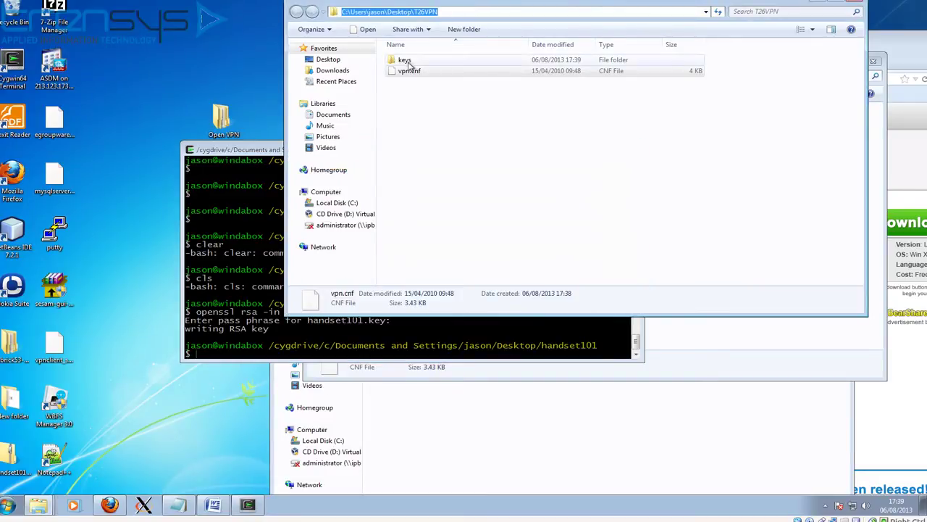
{"action": "double_click", "coordinate": [406, 61]}
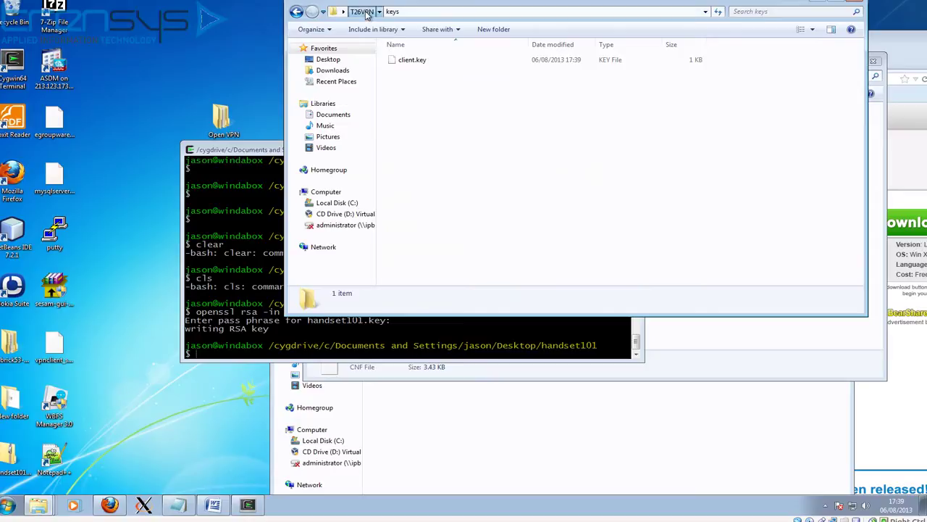
{"action": "left_click", "coordinate": [362, 11]}
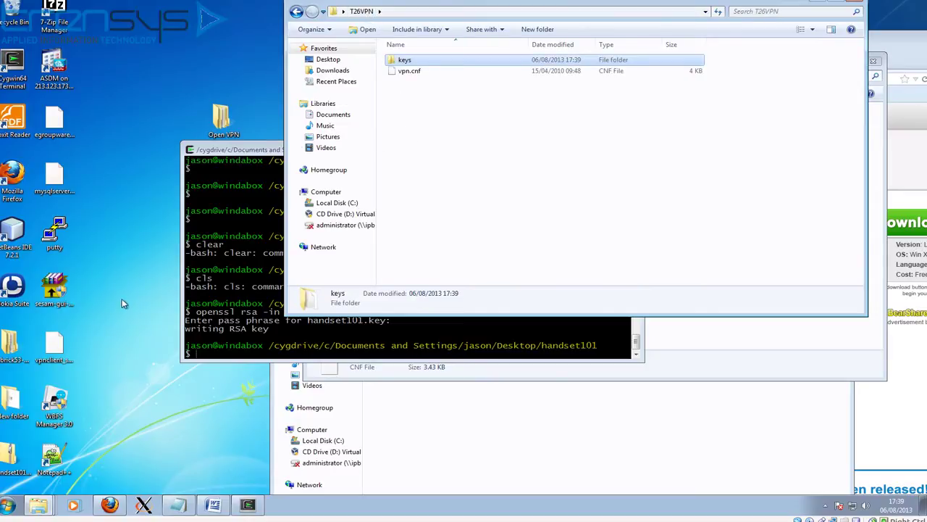
{"action": "left_click", "coordinate": [405, 73]}
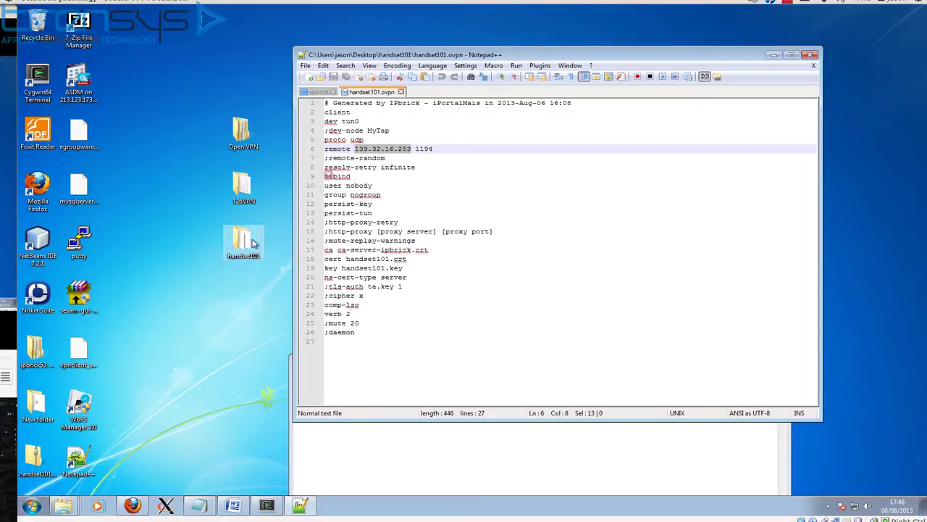
Step: Copy the server address 139.32.16.253 from line 6 of handset101.ovpn, then bring vpn.cnf back
{"action": "left_click", "coordinate": [322, 93]}
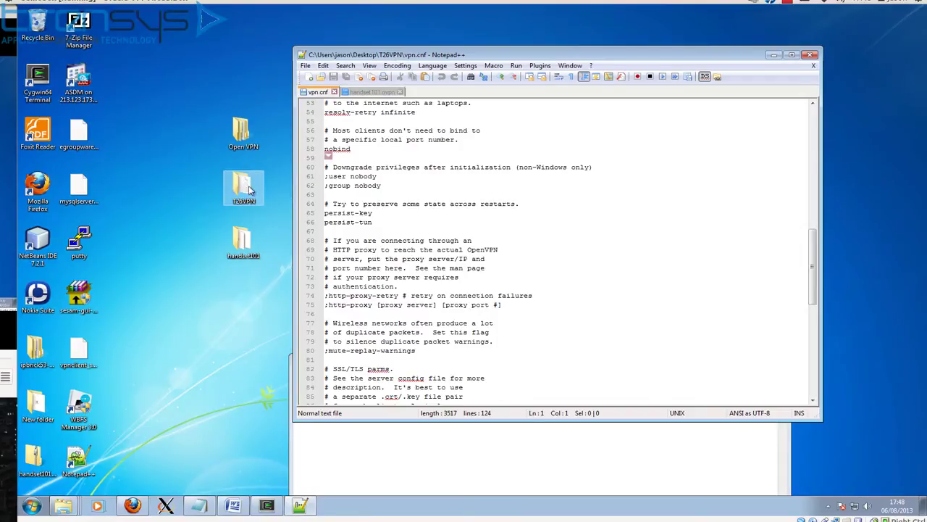
{"action": "left_click", "coordinate": [370, 92]}
{"action": "left_click", "coordinate": [399, 167]}
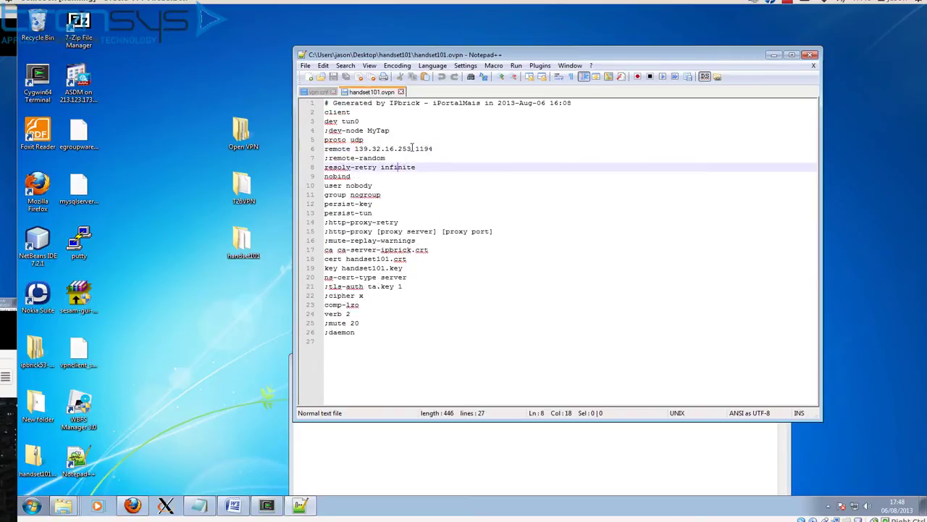
{"action": "left_click_drag", "start_coordinate": [411, 148], "coordinate": [355, 148]}
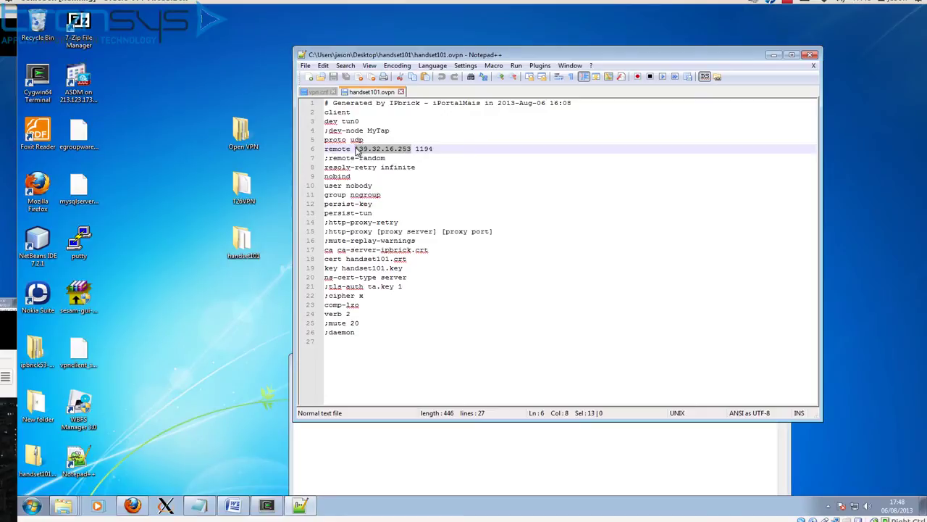
{"action": "left_click_drag", "start_coordinate": [357, 150], "coordinate": [327, 118]}
Step: Replace 120.42.36.97 on vpn.cnf's line 42 with 139.32.16.253 and save the file
{"action": "scroll", "coordinate": [389, 214], "scroll_direction": "down", "scroll_amount": 9}
{"action": "scroll", "coordinate": [388, 214], "scroll_direction": "down", "scroll_amount": 4}
{"action": "scroll", "coordinate": [389, 215], "scroll_direction": "up", "scroll_amount": 20}
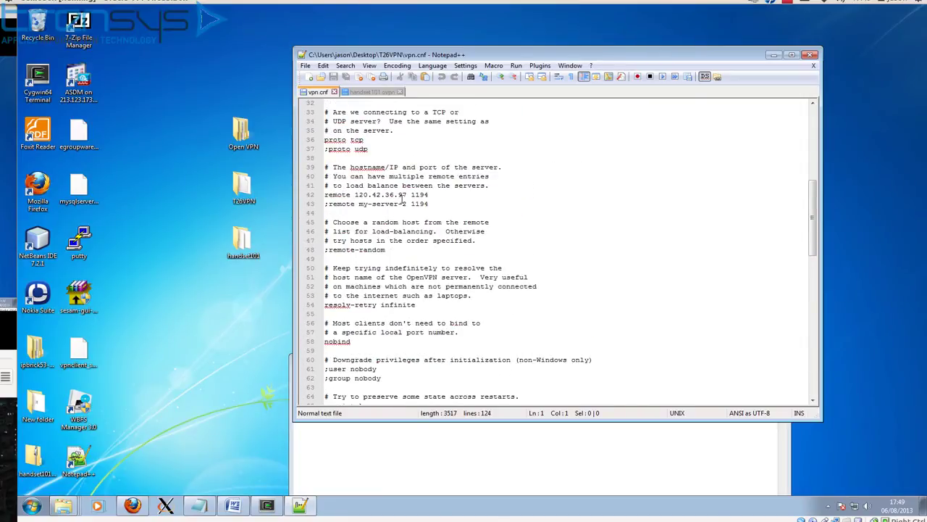
{"action": "left_click", "coordinate": [408, 194]}
{"action": "key", "text": "BackSpace"}
{"action": "key", "text": "BackSpace"}
{"action": "key", "text": "BackSpace"}
{"action": "key", "text": "BackSpace"}
{"action": "key", "text": "BackSpace"}
{"action": "key", "text": "BackSpace"}
{"action": "key", "text": "BackSpace"}
{"action": "key", "text": "BackSpace"}
{"action": "key", "text": "BackSpace"}
{"action": "key", "text": "BackSpace"}
{"action": "key", "text": "BackSpace"}
{"action": "key", "text": "BackSpace"}
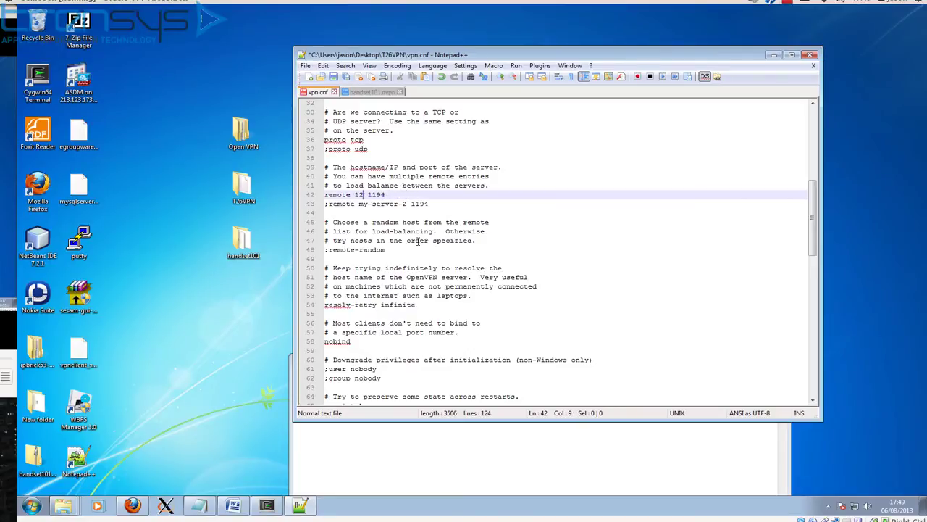
{"action": "key", "text": "ctrl+v"}
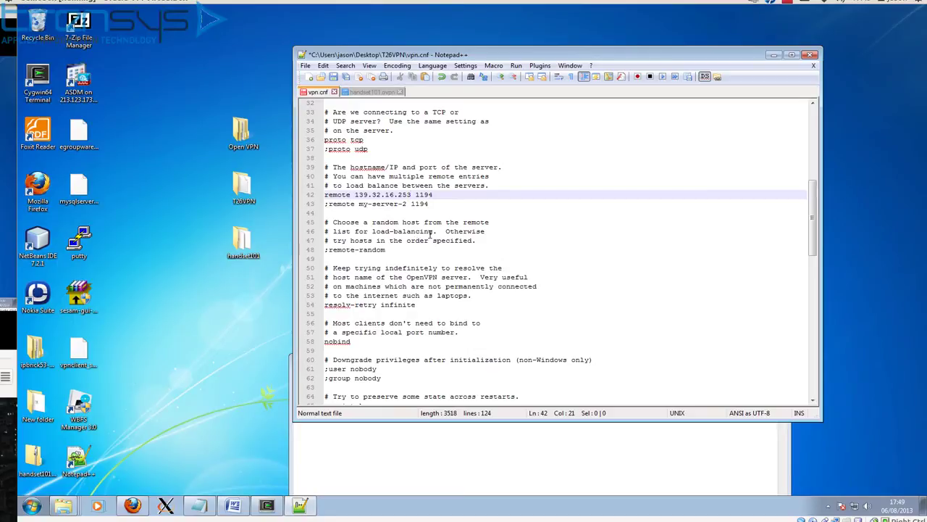
{"action": "key", "text": "ctrl+s"}
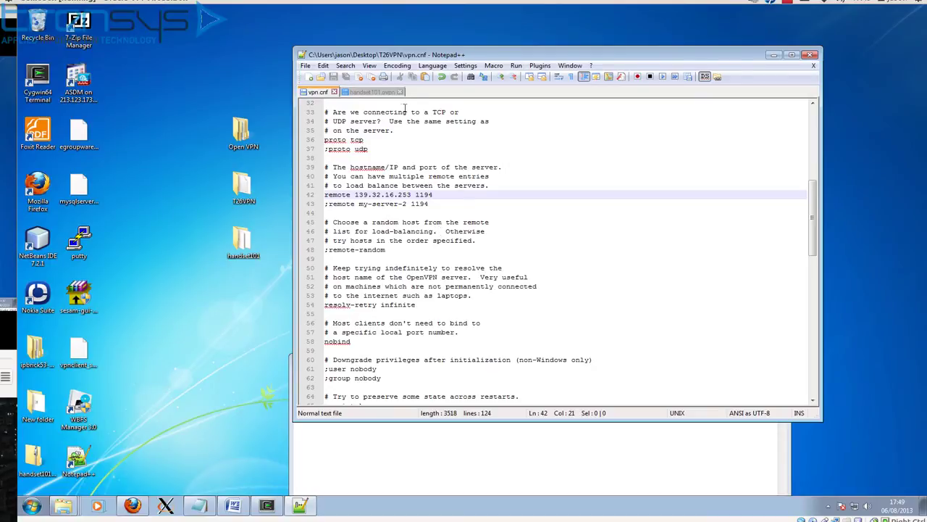
Step: Check that handset101.ovpn uses proto udp on line 5
{"action": "left_click", "coordinate": [382, 92]}
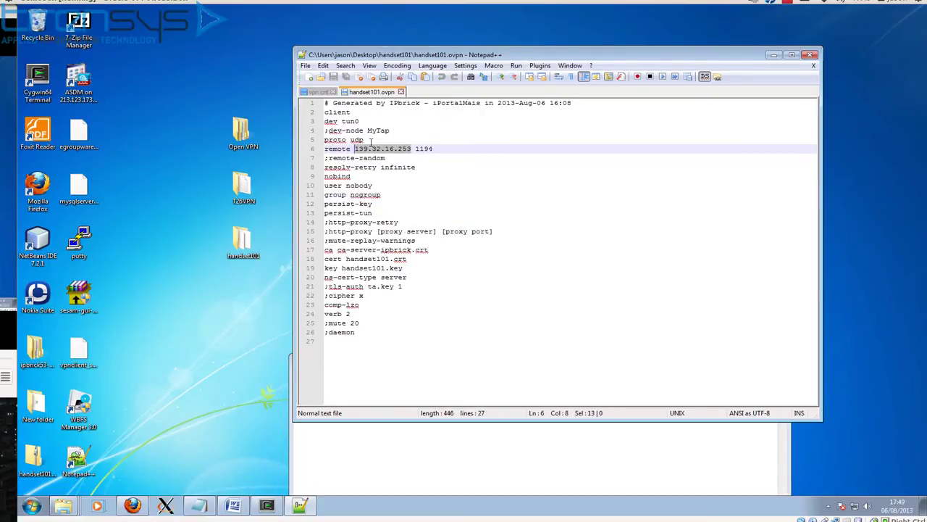
{"action": "left_click_drag", "start_coordinate": [363, 158], "coordinate": [350, 141]}
{"action": "left_click", "coordinate": [363, 140]}
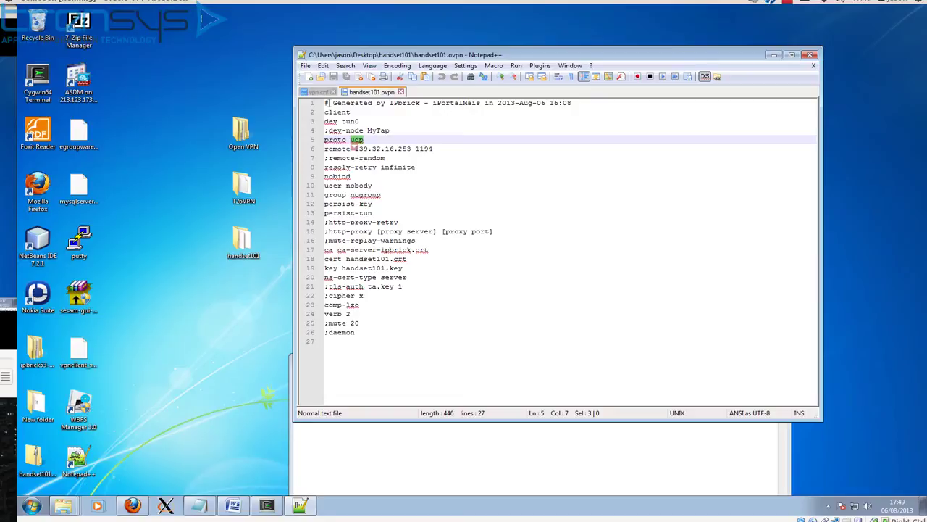
Step: In vpn.cnf, comment out 'proto tcp' on line 36, uncomment 'proto udp', and save
{"action": "left_click", "coordinate": [318, 92]}
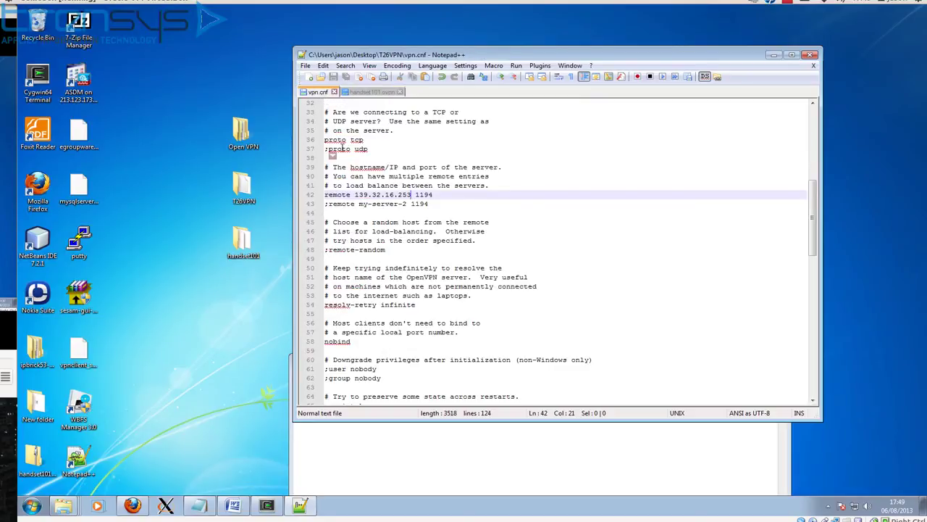
{"action": "left_click", "coordinate": [379, 149]}
{"action": "key", "text": "Up"}
{"action": "key", "text": "Left"}
{"action": "key", "text": "Left"}
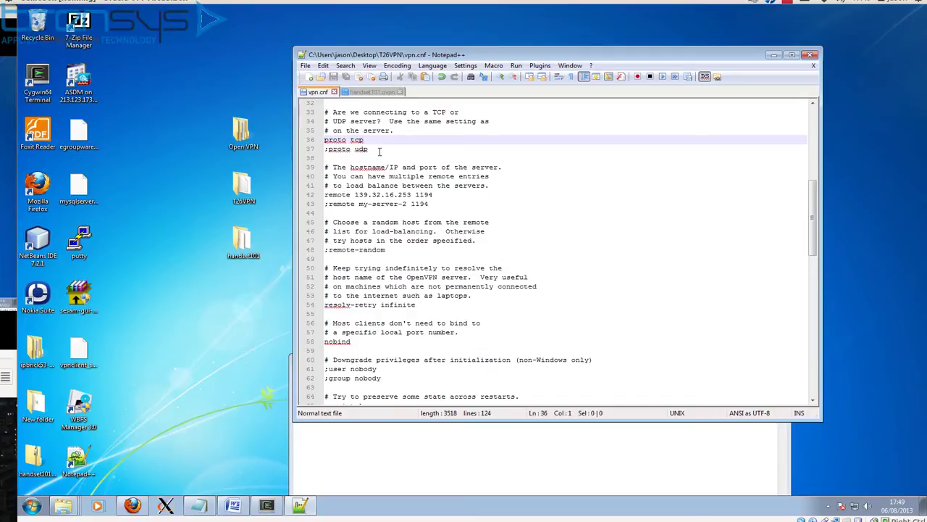
{"action": "type", "text": ";"}
{"action": "key", "text": "Down"}
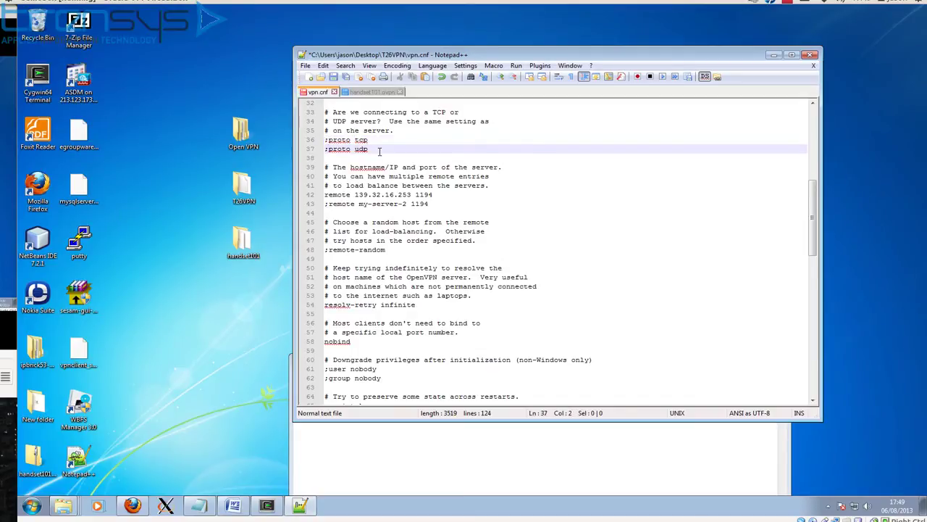
{"action": "key", "text": "BackSpace"}
{"action": "key", "text": "ctrl+s"}
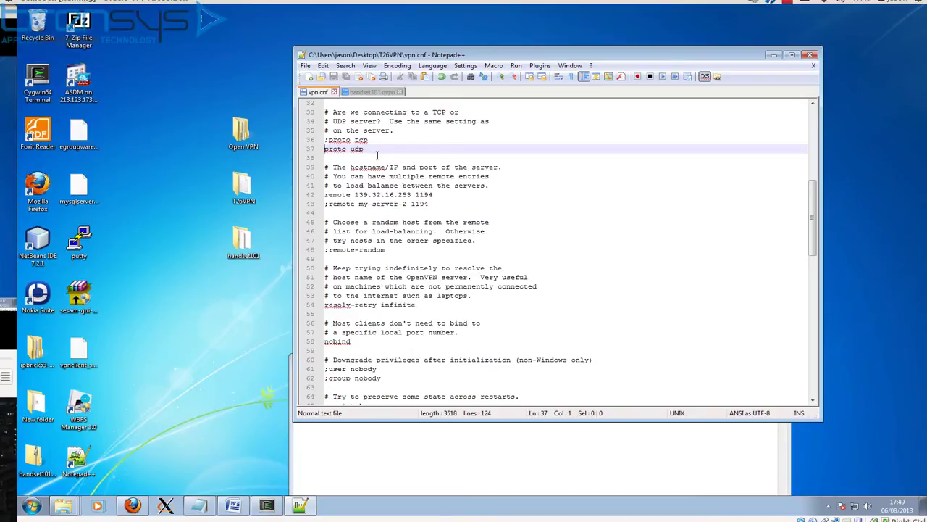
{"action": "scroll", "coordinate": [376, 155], "scroll_direction": "down", "scroll_amount": 1}
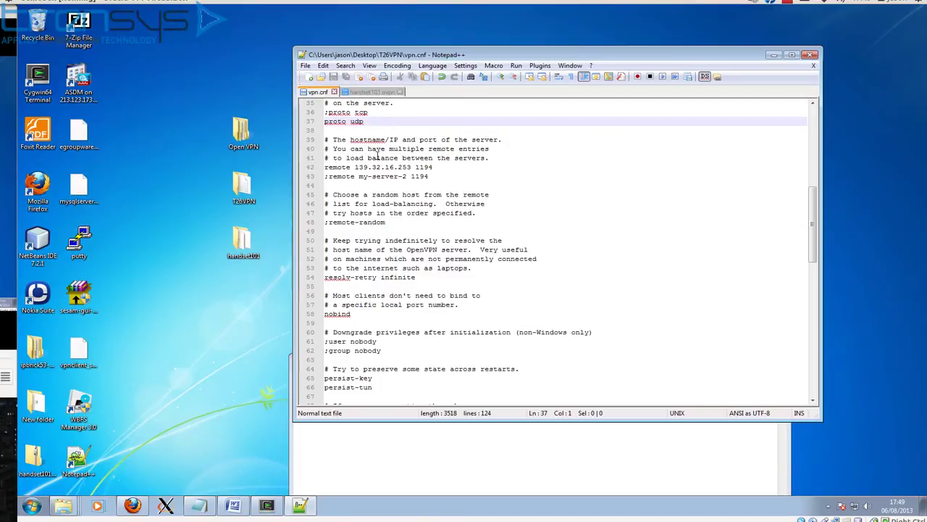
{"action": "scroll", "coordinate": [377, 156], "scroll_direction": "down", "scroll_amount": 6}
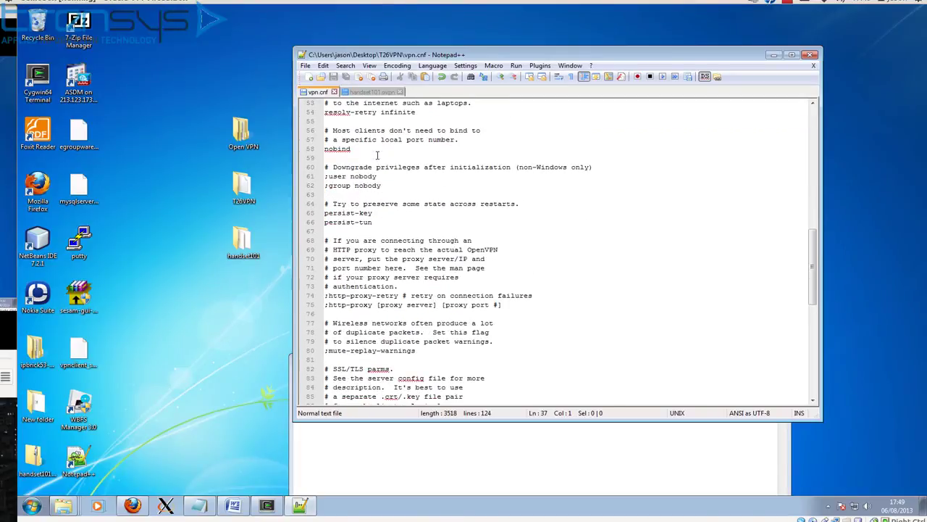
{"action": "scroll", "coordinate": [376, 155], "scroll_direction": "up", "scroll_amount": 7}
{"action": "left_click", "coordinate": [368, 92]}
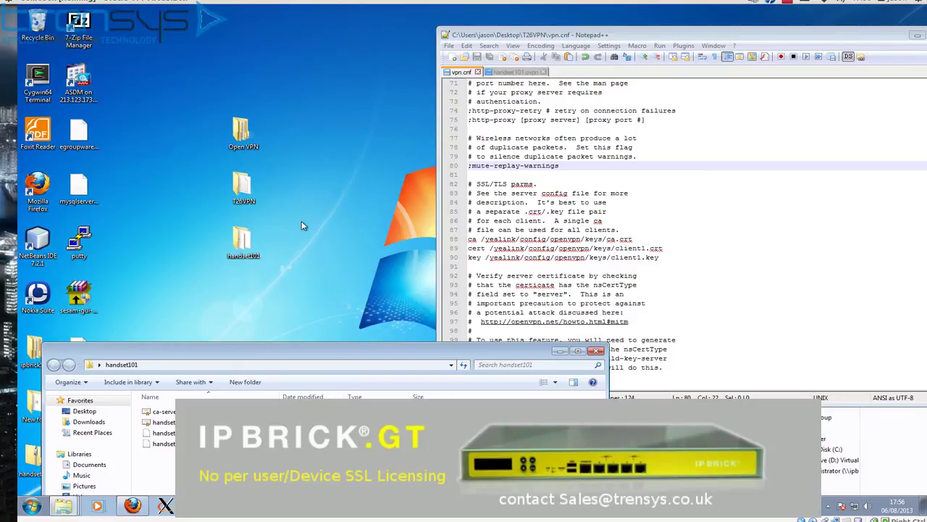
Step: Open the keys folder, holding client1.key, inside the T26VPN desktop folder
{"action": "left_click", "coordinate": [254, 194]}
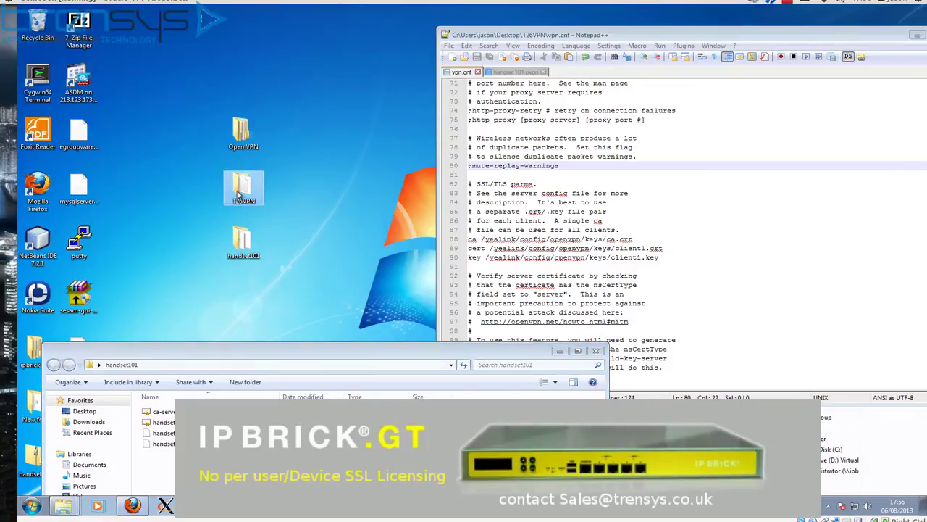
{"action": "double_click", "coordinate": [239, 194]}
{"action": "double_click", "coordinate": [169, 76]}
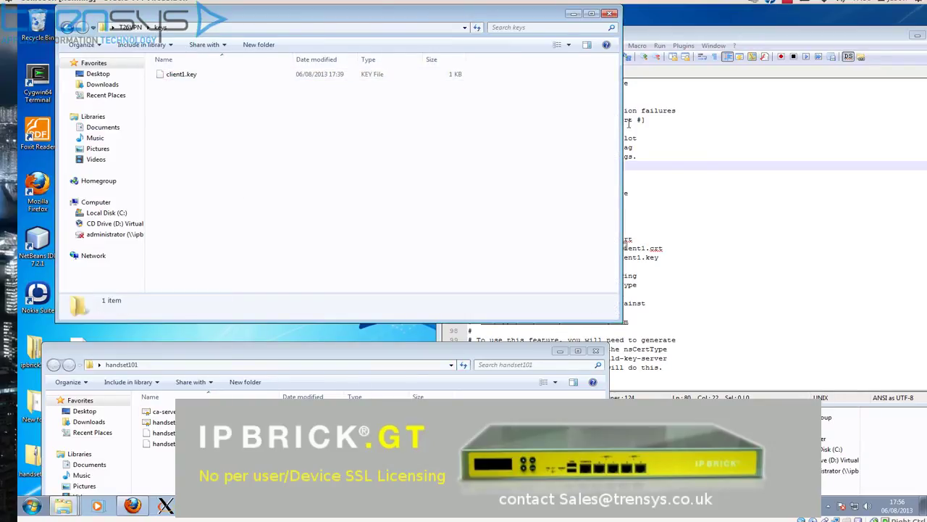
{"action": "left_click", "coordinate": [652, 39]}
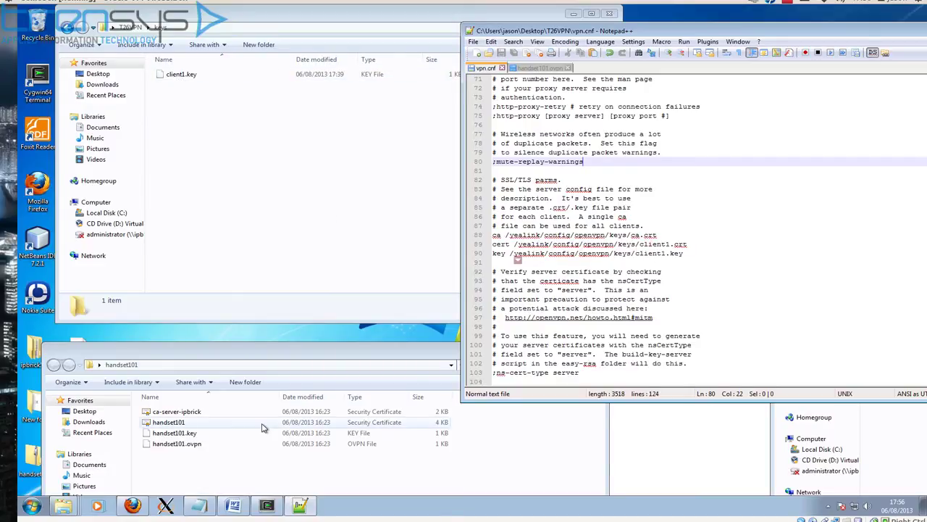
Step: Recall the openssl rsa command in Cygwin, then move the terminal out of the way
{"action": "left_click", "coordinate": [267, 505]}
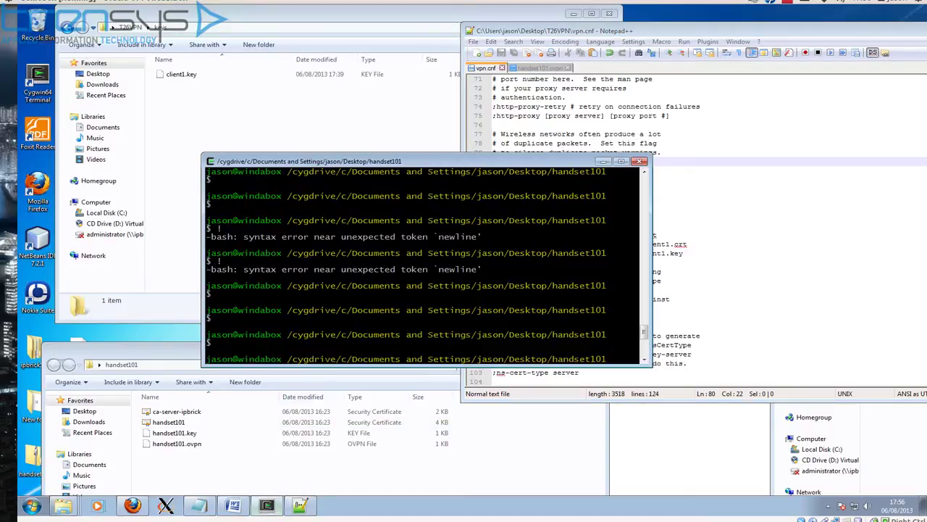
{"action": "key", "text": "Up"}
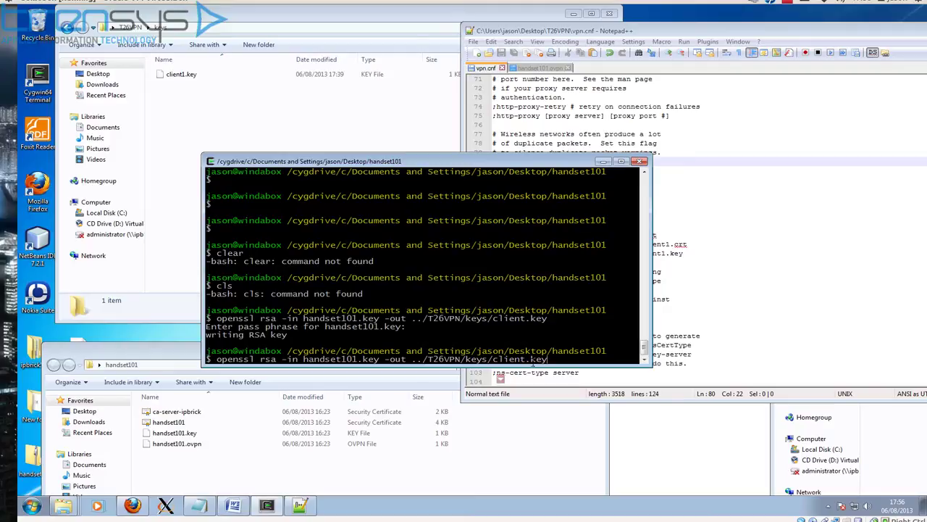
{"action": "left_click_drag", "start_coordinate": [460, 161], "coordinate": [518, 455]}
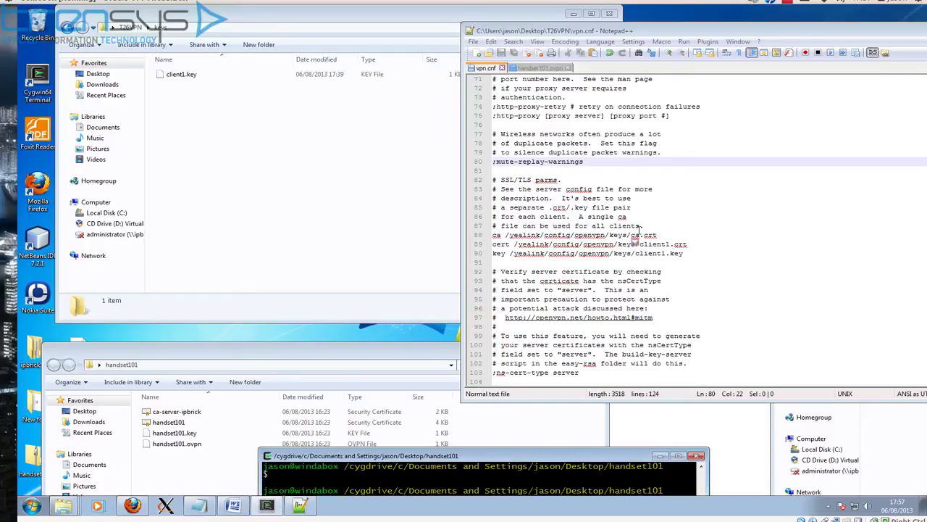
{"action": "left_click", "coordinate": [304, 355]}
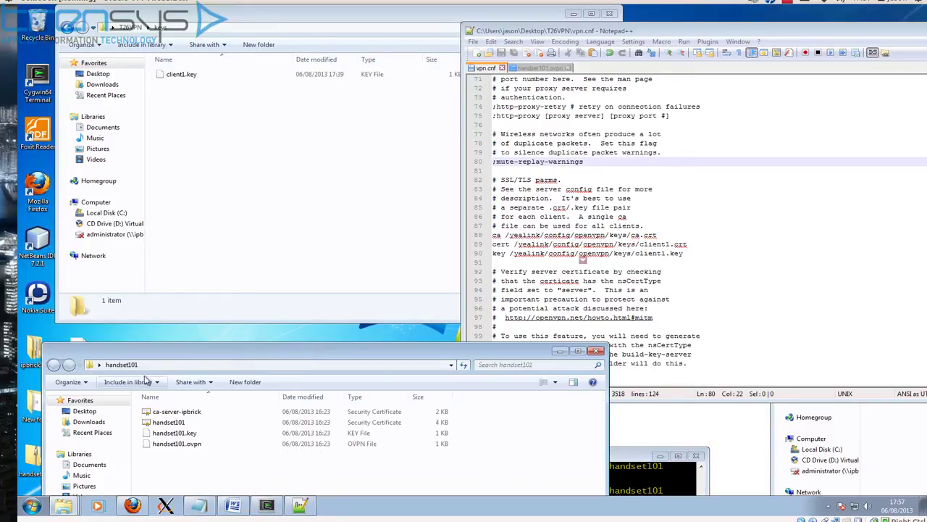
Step: Copy the ca-server-ipbrick and handset101 certificates from handset101 into the keys folder
{"action": "left_click", "coordinate": [160, 411]}
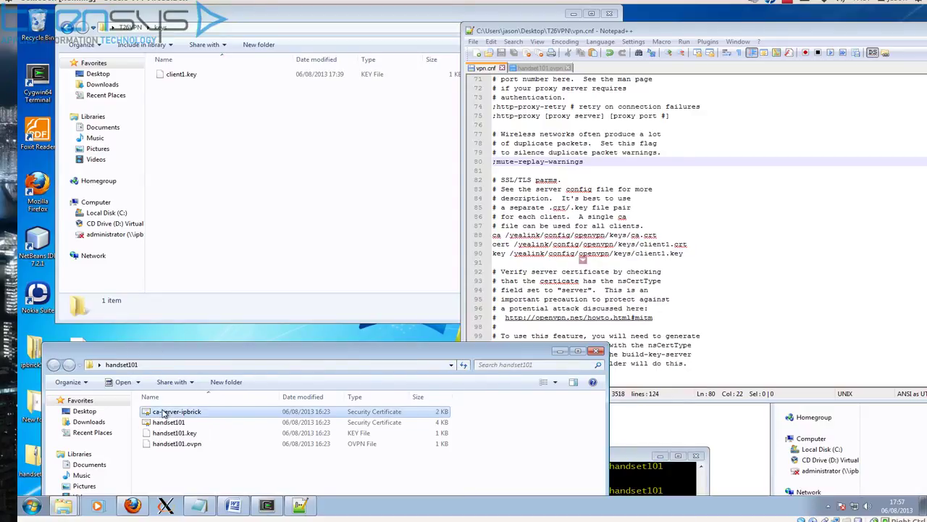
{"action": "left_click", "coordinate": [174, 423], "text": "ctrl"}
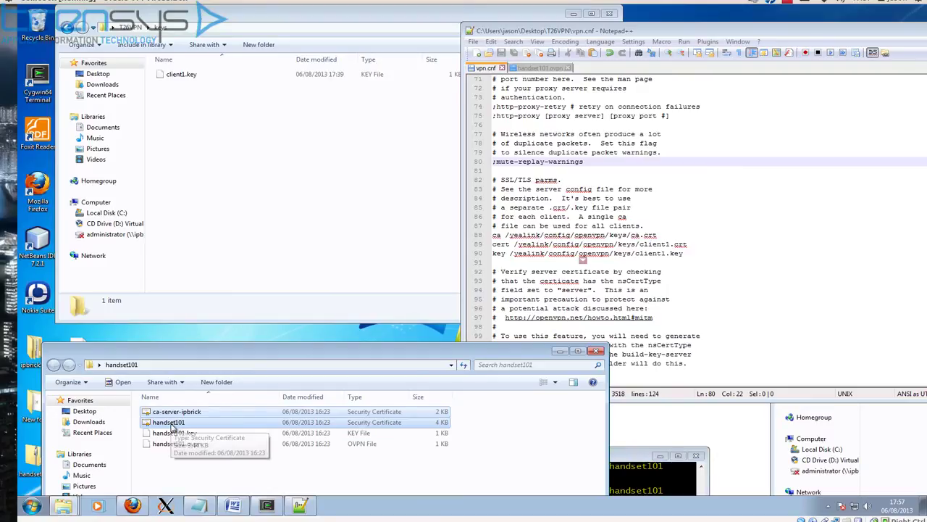
{"action": "right_click", "coordinate": [172, 426]}
{"action": "left_click", "coordinate": [196, 366]}
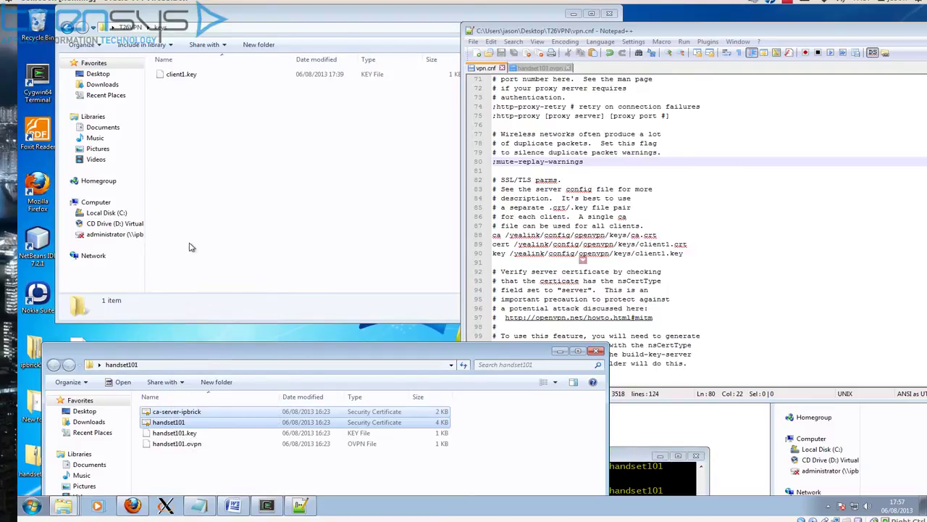
{"action": "left_click", "coordinate": [183, 129]}
{"action": "right_click", "coordinate": [182, 129]}
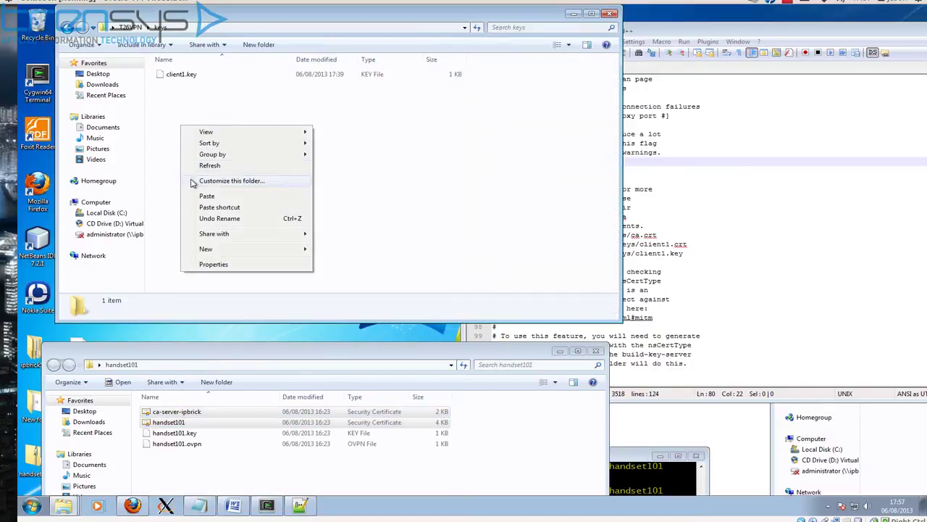
{"action": "left_click", "coordinate": [206, 196]}
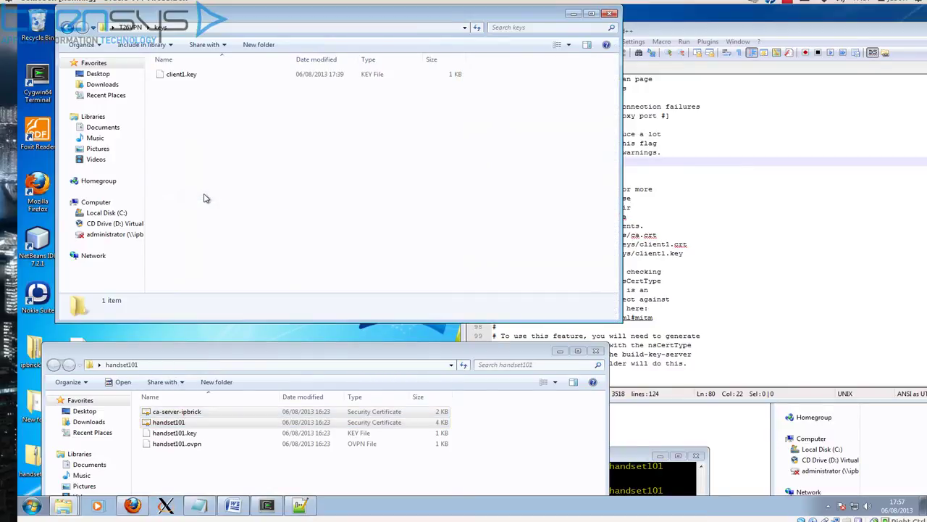
Step: Rename the pasted certificates to ca and client1
{"action": "left_click", "coordinate": [208, 145]}
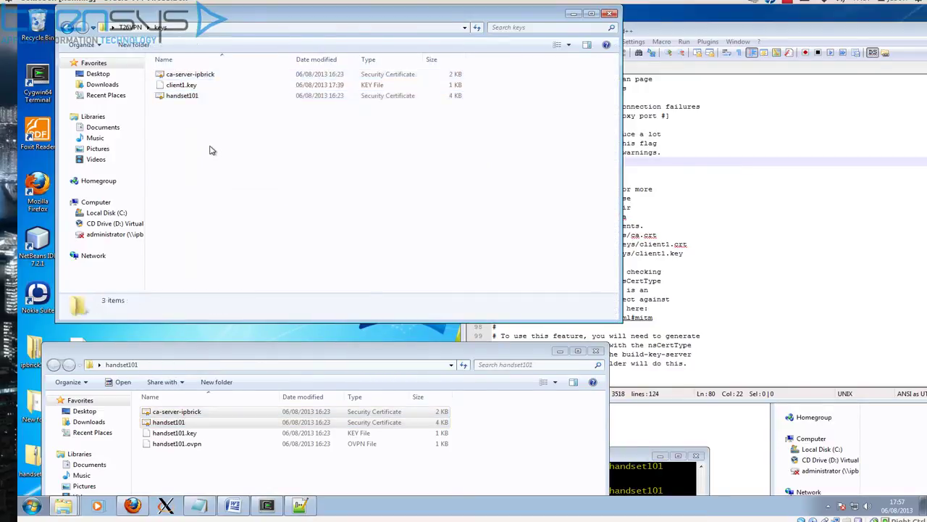
{"action": "left_click", "coordinate": [197, 74]}
{"action": "left_click", "coordinate": [197, 74]}
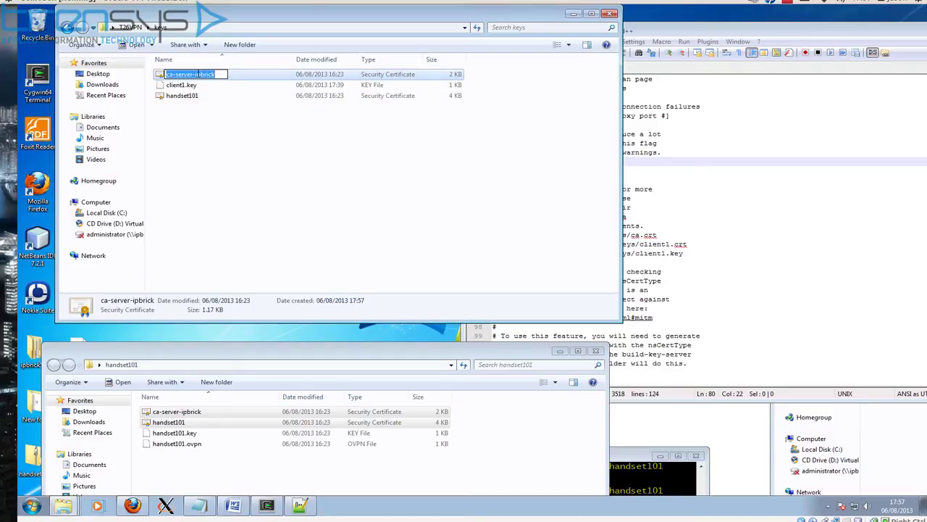
{"action": "type", "text": "ca"}
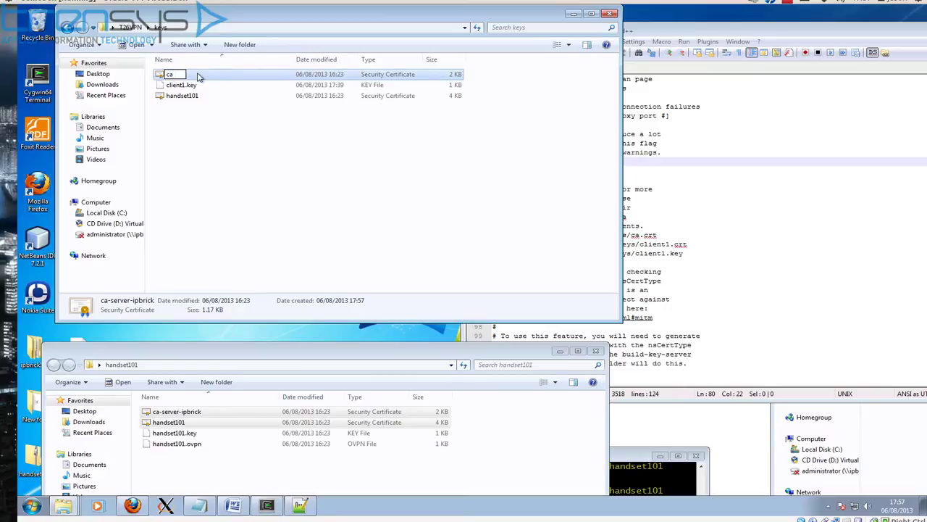
{"action": "key", "text": "Return"}
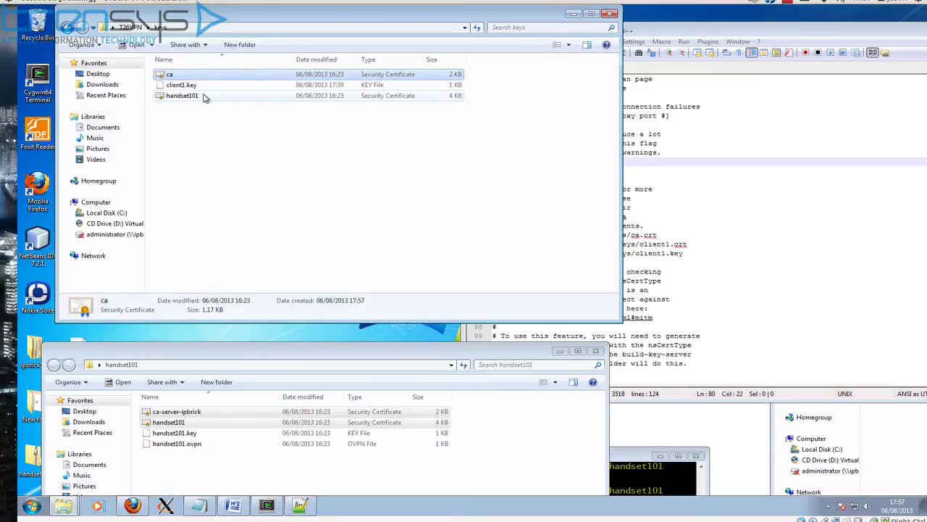
{"action": "left_click", "coordinate": [203, 95]}
{"action": "left_click", "coordinate": [203, 95]}
{"action": "type", "text": "client1"}
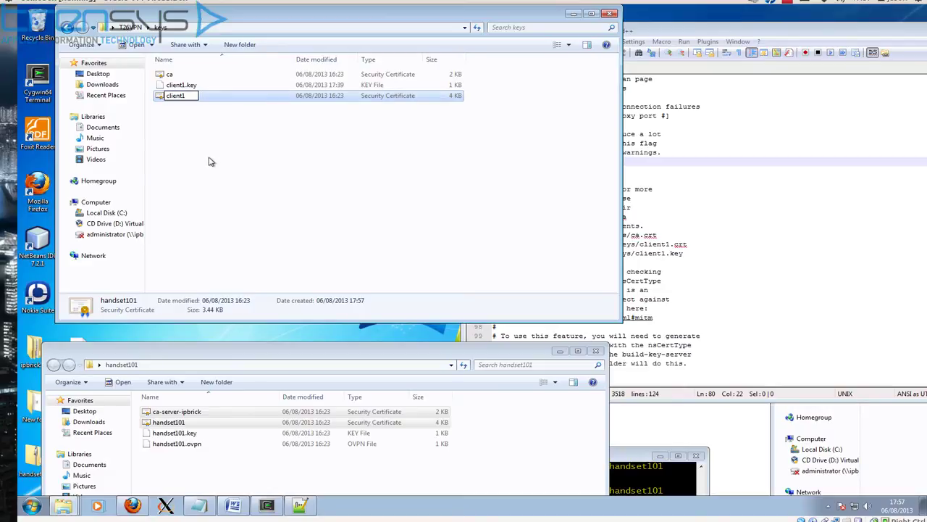
{"action": "left_click", "coordinate": [212, 164]}
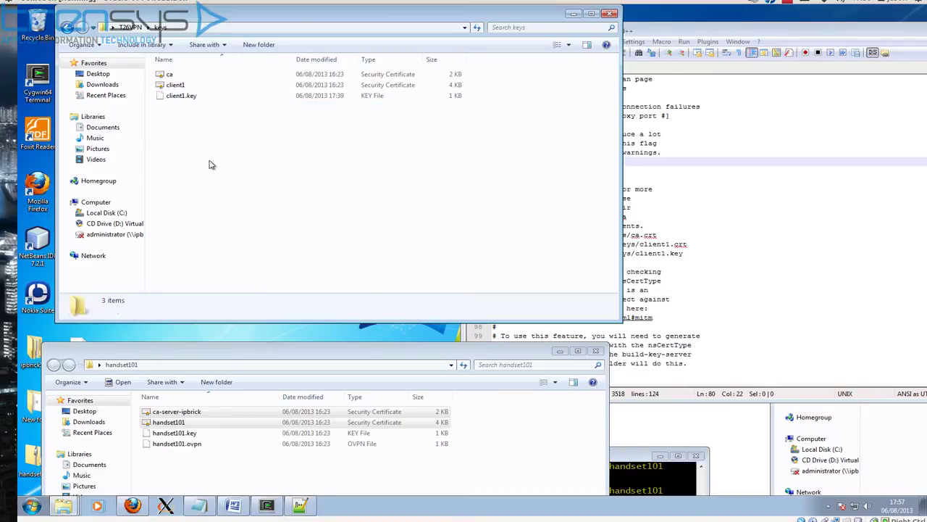
Step: Go up to the T26VPN folder holding keys and vpn.cnf and reposition its window
{"action": "left_click", "coordinate": [707, 230]}
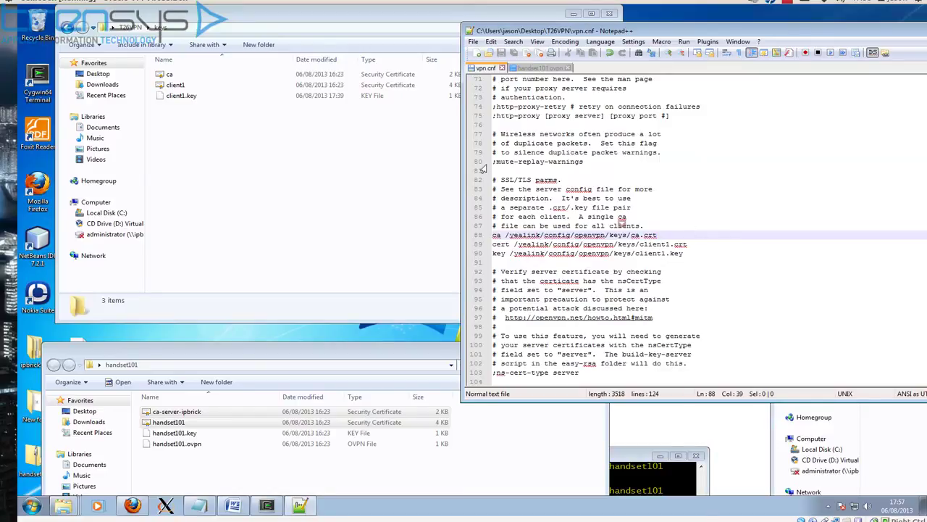
{"action": "left_click", "coordinate": [129, 29]}
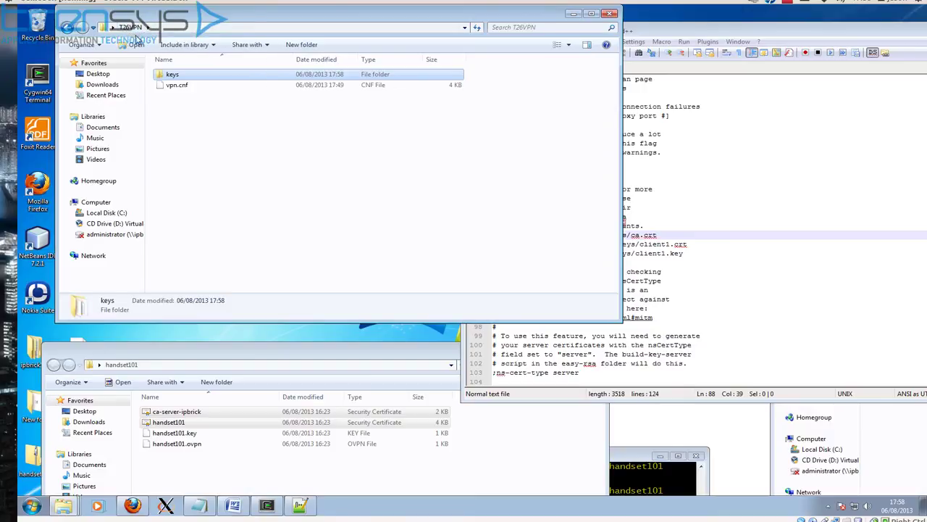
{"action": "left_click", "coordinate": [169, 86], "text": "shift"}
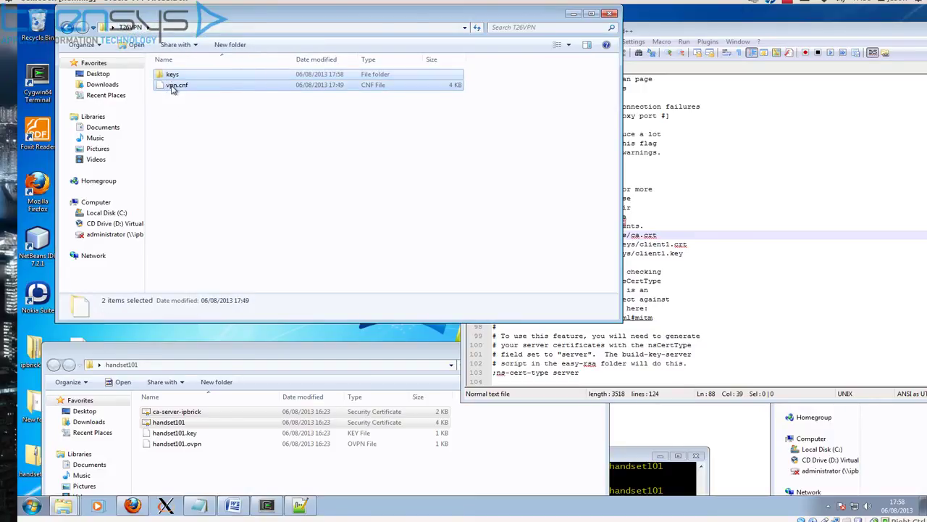
{"action": "left_click", "coordinate": [168, 116]}
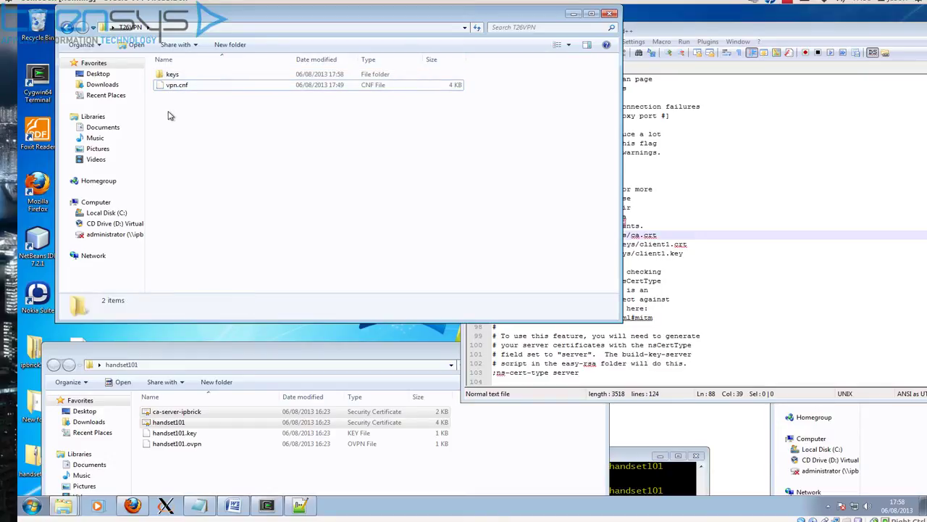
{"action": "right_click", "coordinate": [168, 116]}
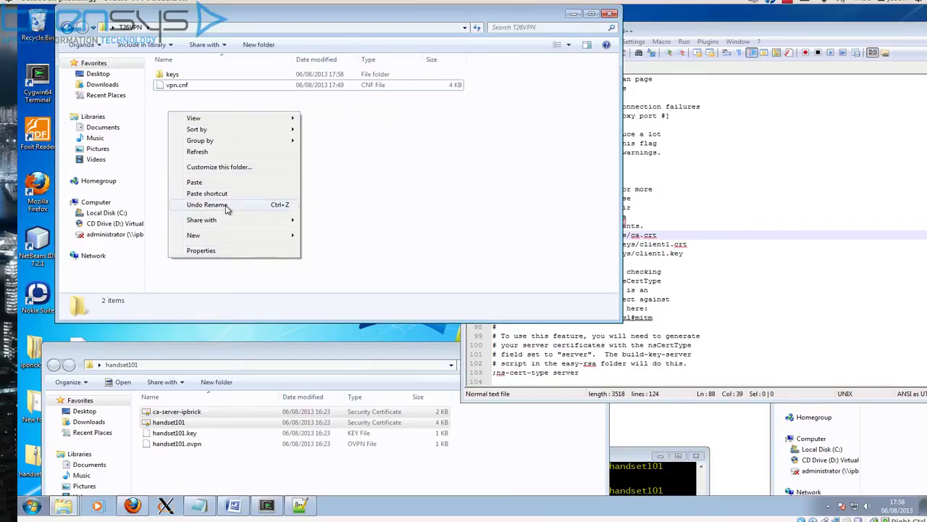
{"action": "left_click", "coordinate": [244, 262]}
{"action": "left_click_drag", "start_coordinate": [183, 17], "coordinate": [389, 41]}
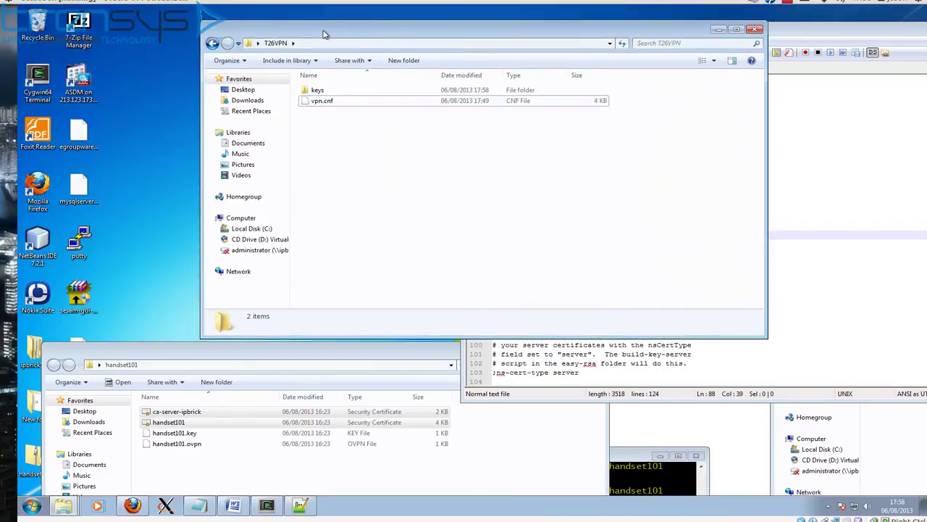
Step: In 7-Zip, select keys and vpn.cnf in T26VPN and start adding them to an archive
{"action": "double_click", "coordinate": [80, 29]}
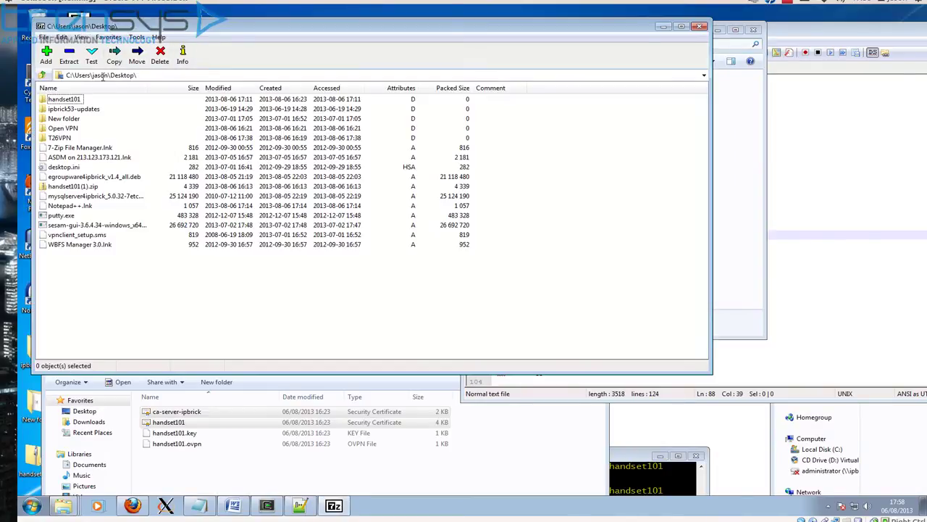
{"action": "double_click", "coordinate": [62, 139]}
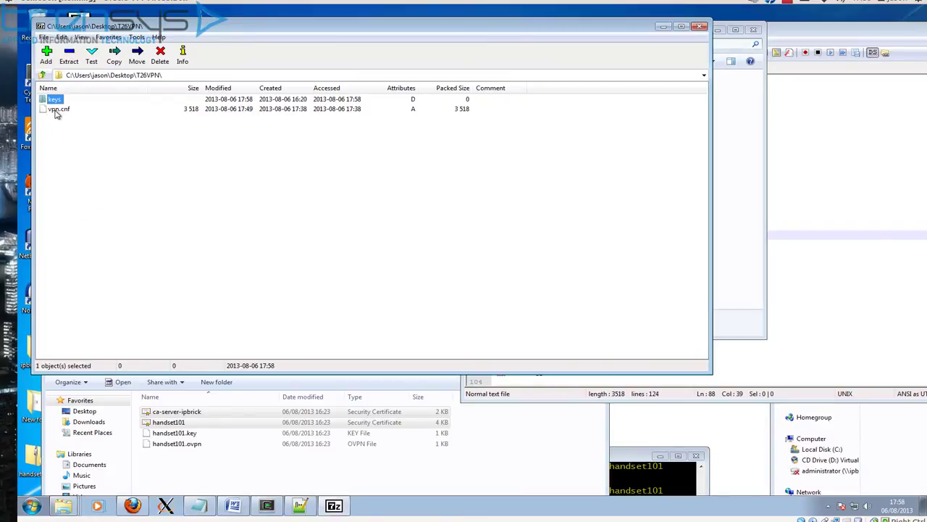
{"action": "left_click", "coordinate": [58, 110], "text": "shift"}
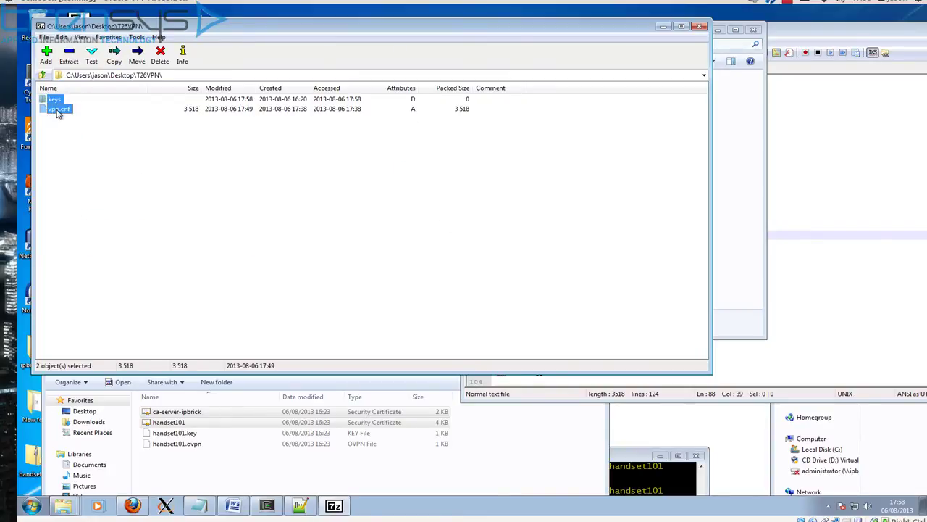
{"action": "right_click", "coordinate": [58, 112]}
{"action": "mouse_move", "coordinate": [83, 119]}
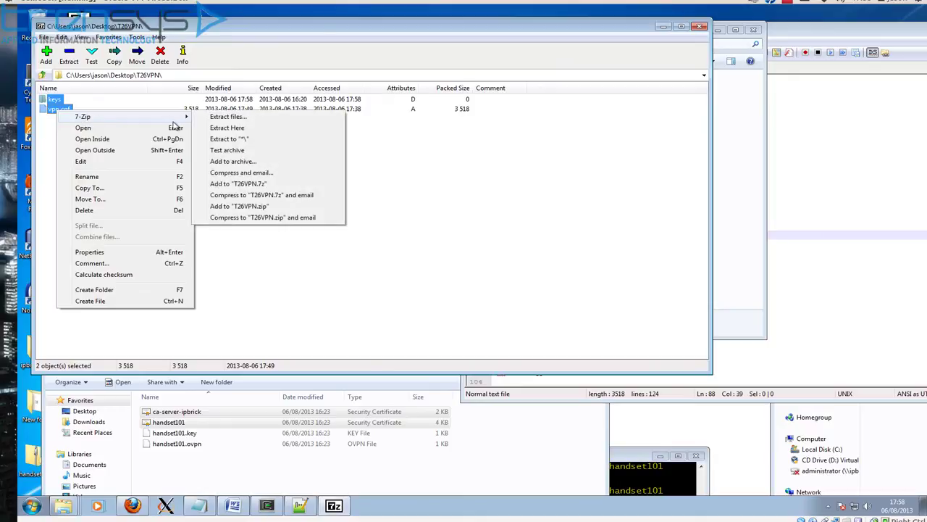
{"action": "left_click", "coordinate": [220, 163]}
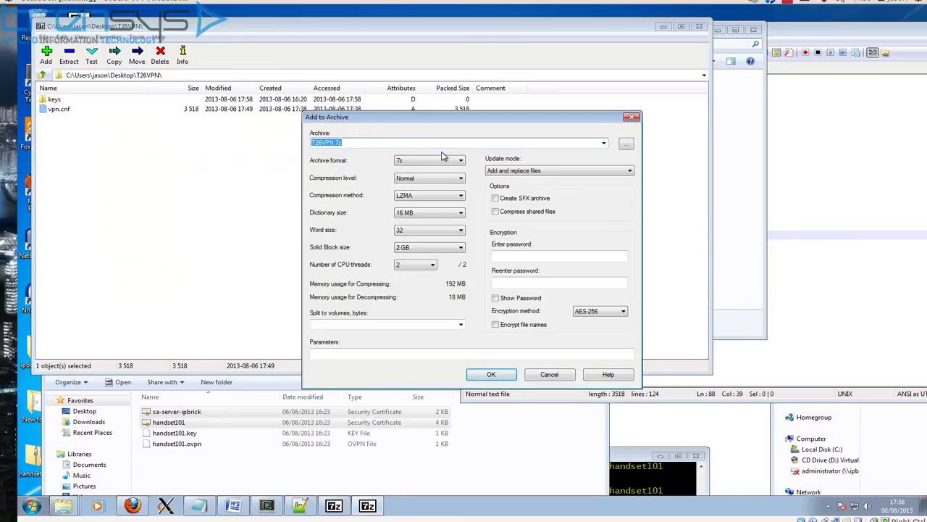
Step: Create the archive as tar format named client.tar
{"action": "left_click", "coordinate": [444, 164]}
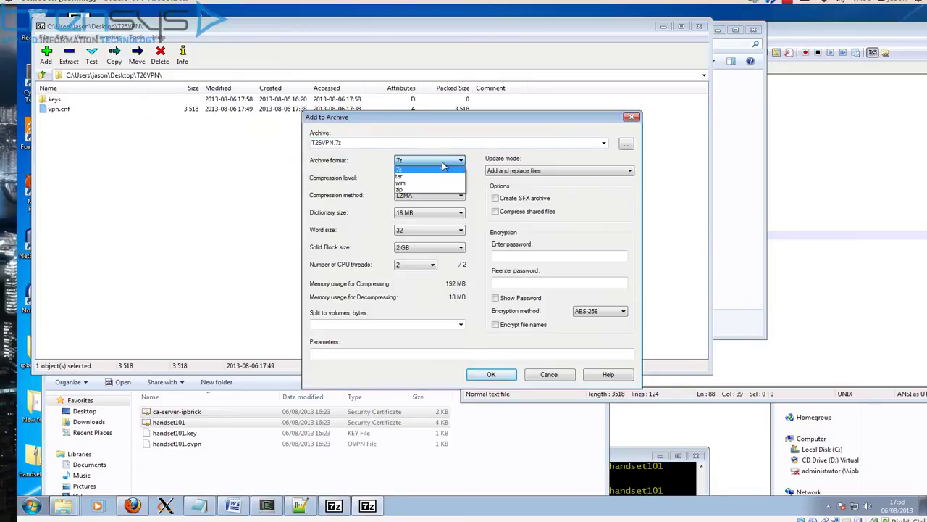
{"action": "left_click", "coordinate": [409, 176]}
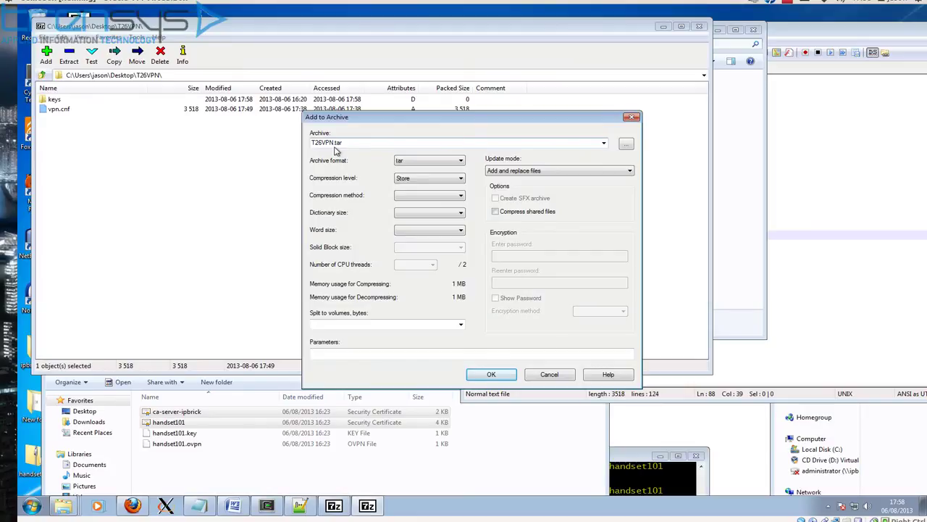
{"action": "double_click", "coordinate": [335, 142]}
{"action": "key", "text": "End"}
{"action": "key", "text": "BackSpace"}
{"action": "key", "text": "BackSpace"}
{"action": "key", "text": "BackSpace"}
{"action": "key", "text": "BackSpace"}
{"action": "type", "text": "c"}
{"action": "left_click", "coordinate": [491, 375]}
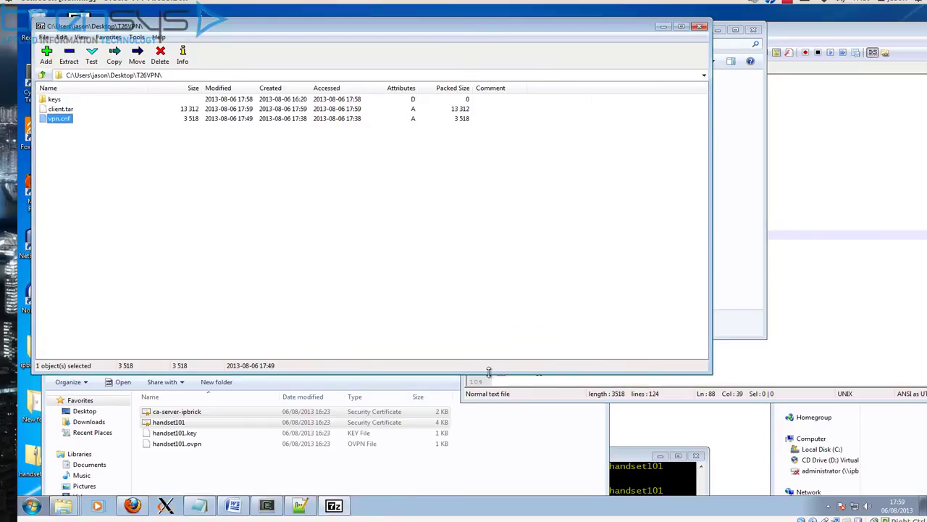
Step: Open client.tar in 7-Zip to verify its contents, then close it
{"action": "left_click", "coordinate": [699, 28]}
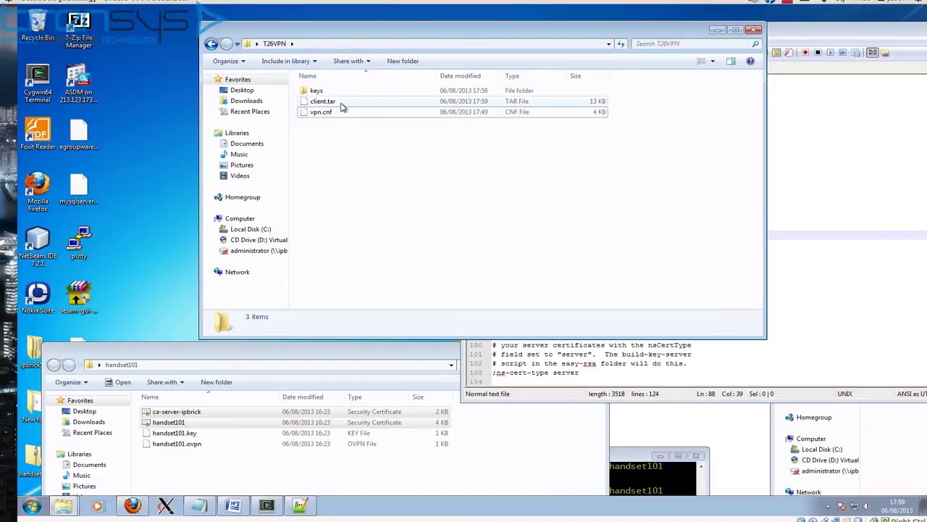
{"action": "left_click", "coordinate": [344, 103]}
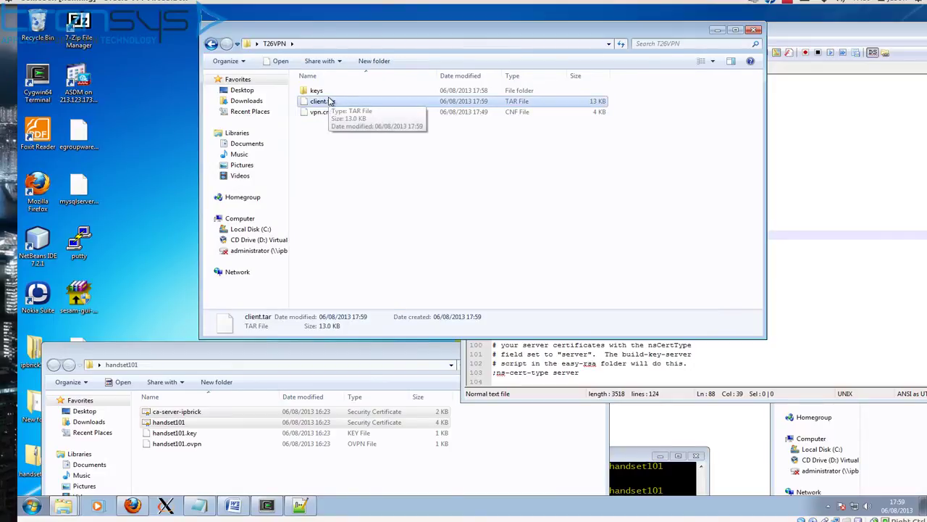
{"action": "right_click", "coordinate": [329, 103]}
{"action": "mouse_move", "coordinate": [362, 120]}
{"action": "left_click", "coordinate": [467, 119]}
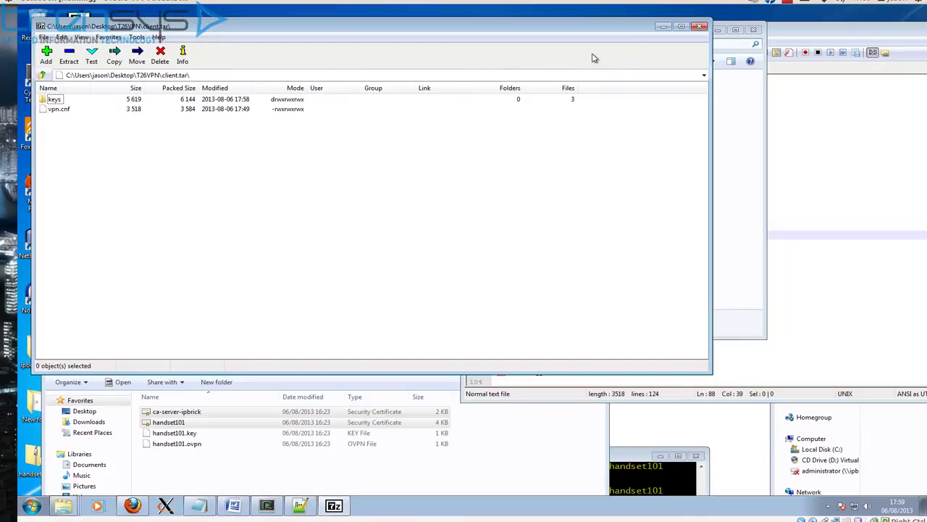
{"action": "left_click", "coordinate": [699, 27]}
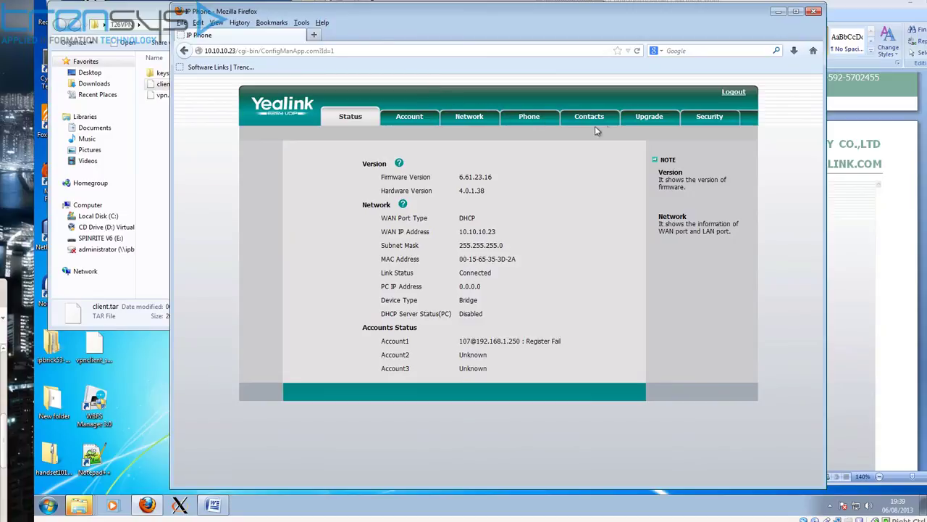
Step: On Network > Advanced, choose client.tar under Upload VPN Config and import it
{"action": "left_click", "coordinate": [476, 121]}
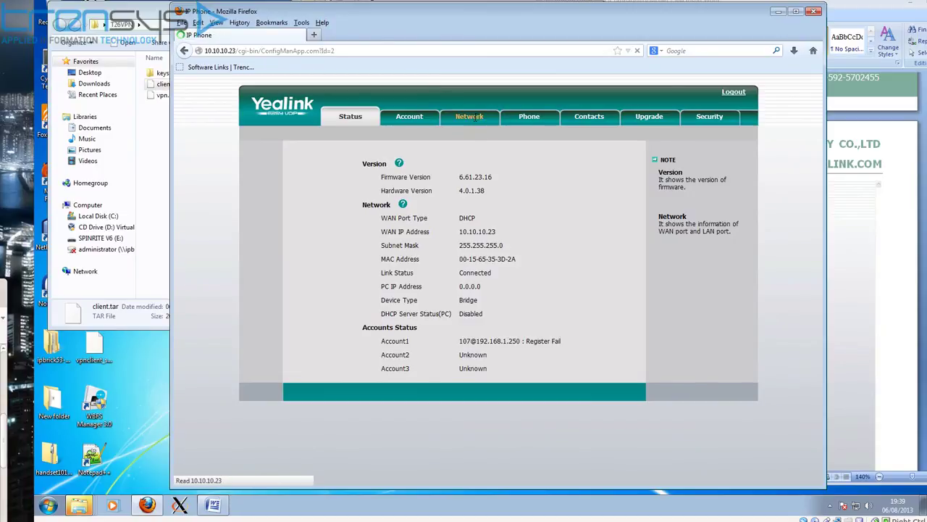
{"action": "left_click", "coordinate": [552, 137]}
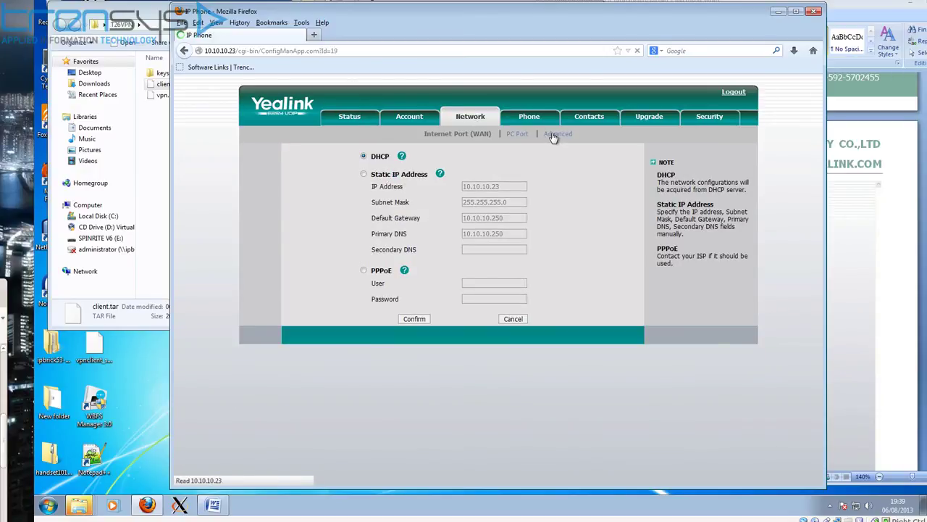
{"action": "scroll", "coordinate": [533, 266], "scroll_direction": "down", "scroll_amount": 5}
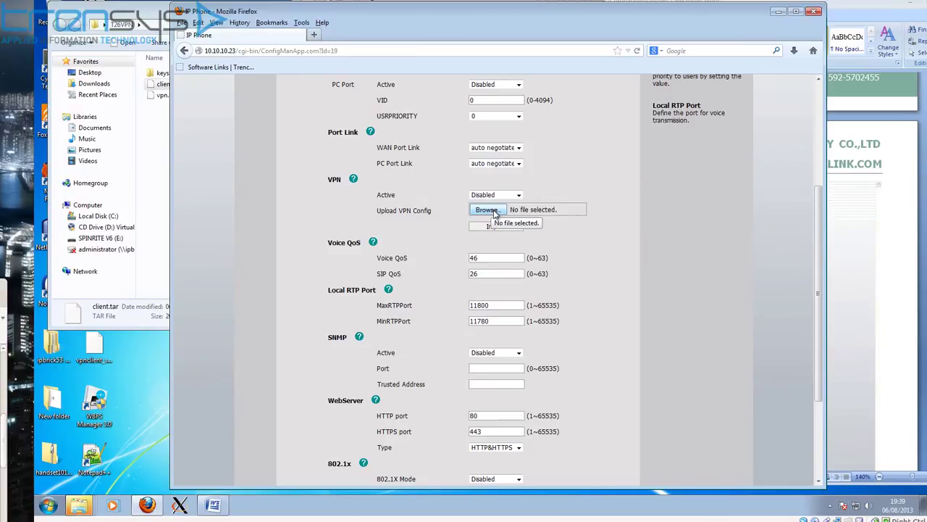
{"action": "left_click", "coordinate": [496, 213]}
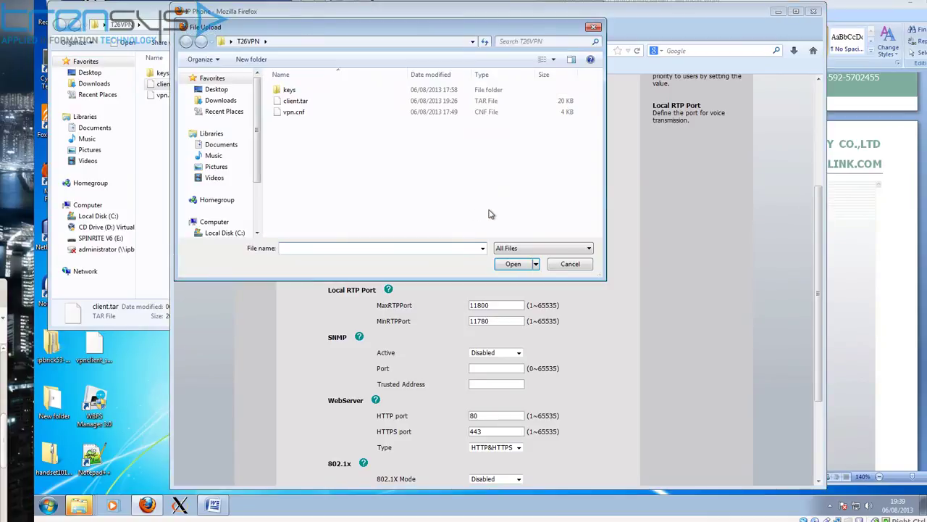
{"action": "left_click", "coordinate": [288, 102]}
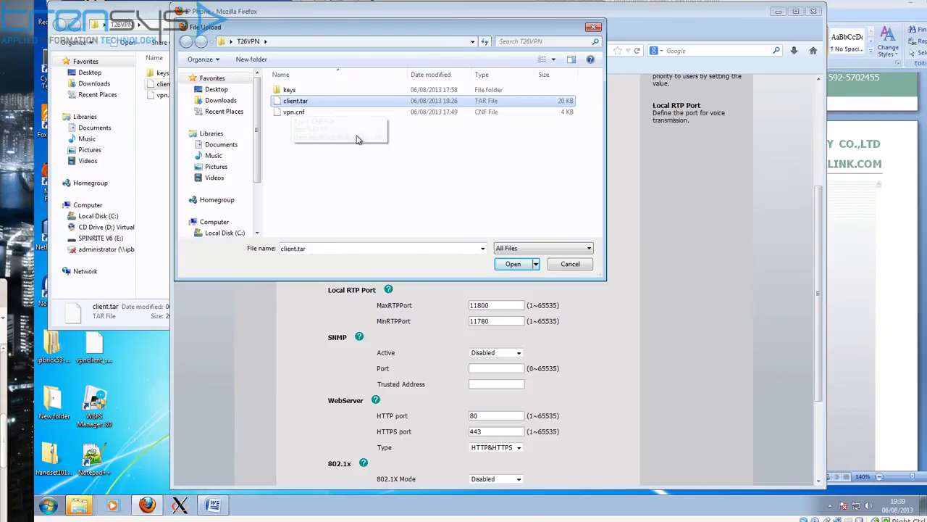
{"action": "left_click", "coordinate": [512, 264]}
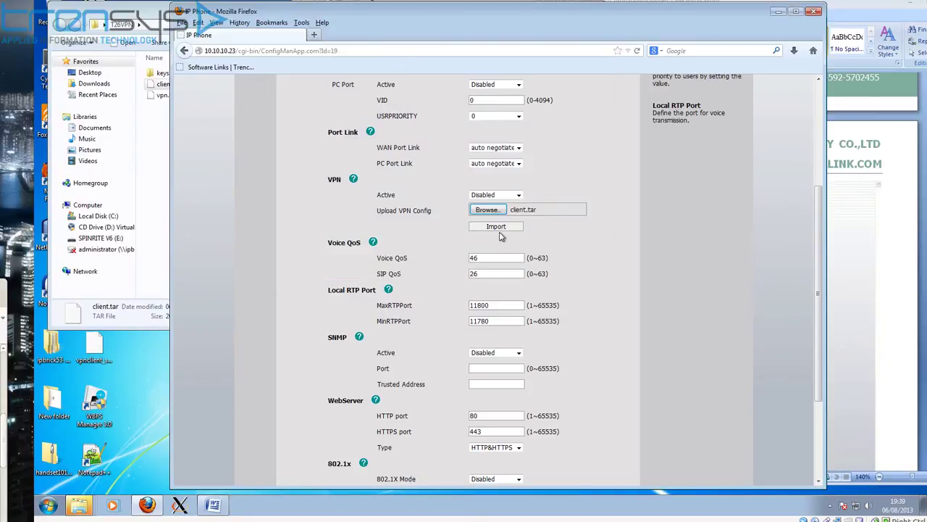
{"action": "left_click", "coordinate": [496, 227]}
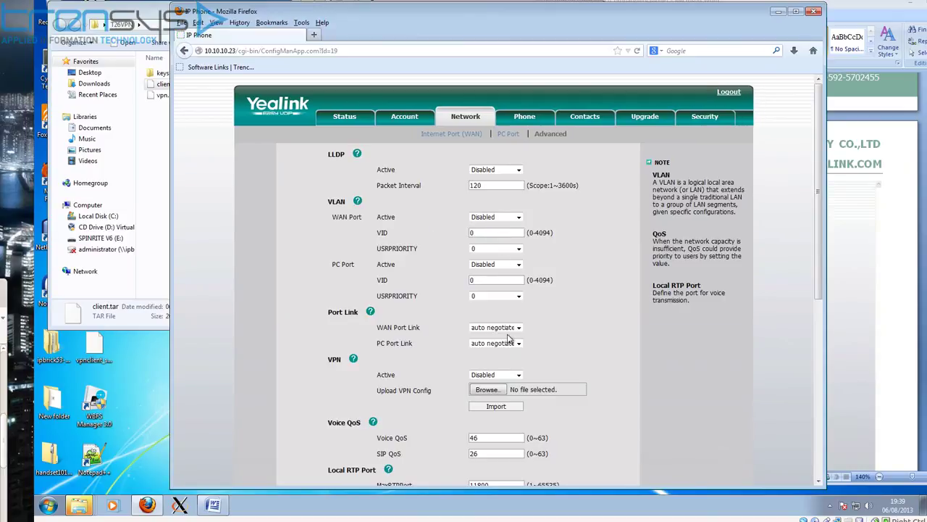
Step: Set VPN Active to Enabled, confirm the network settings, and accept the reboot prompt
{"action": "scroll", "coordinate": [527, 367], "scroll_direction": "down", "scroll_amount": 2}
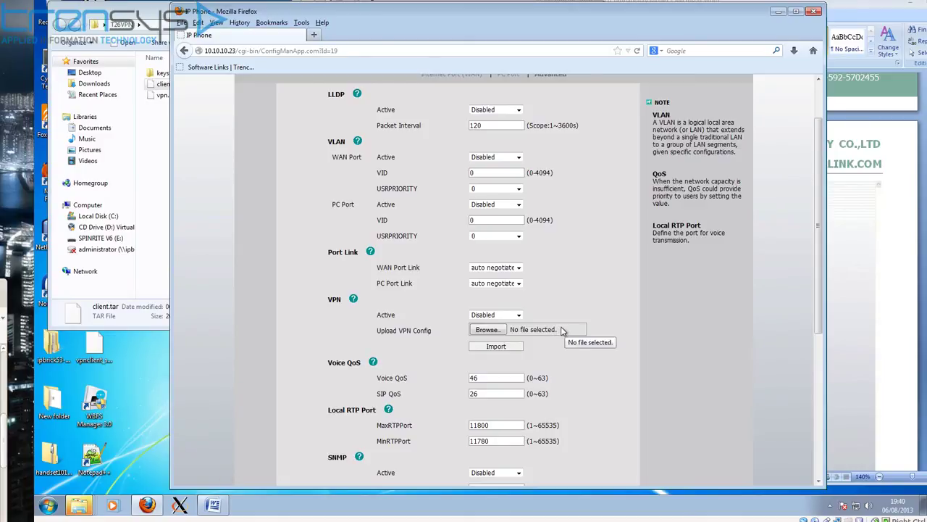
{"action": "left_click", "coordinate": [520, 316]}
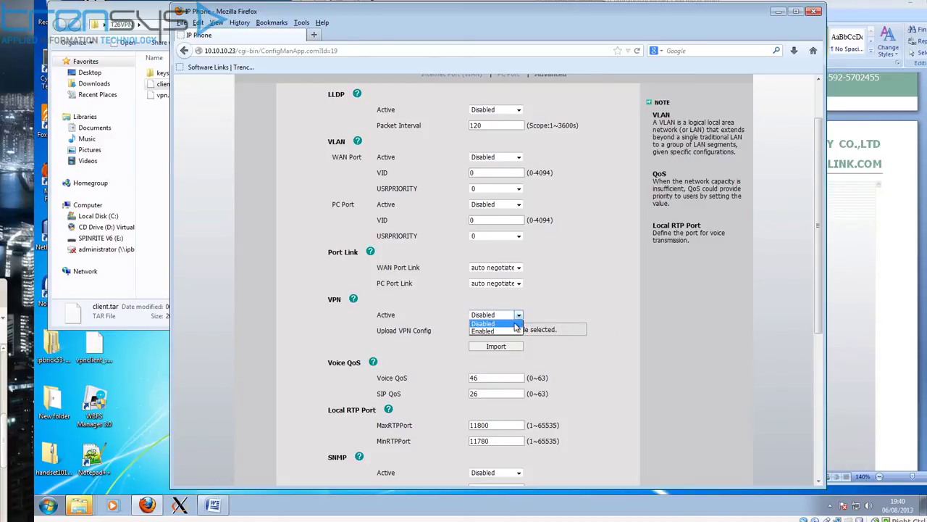
{"action": "left_click", "coordinate": [515, 330]}
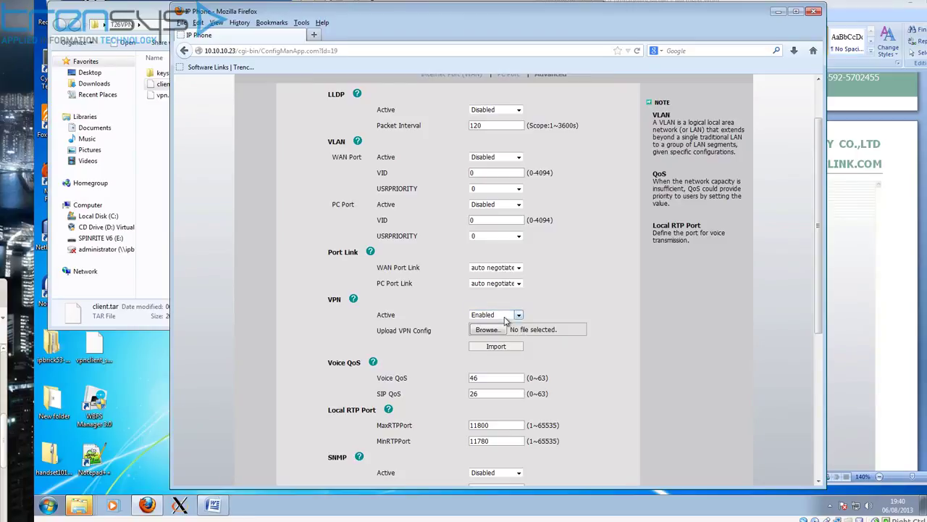
{"action": "scroll", "coordinate": [529, 333], "scroll_direction": "down", "scroll_amount": 3}
{"action": "scroll", "coordinate": [530, 336], "scroll_direction": "down", "scroll_amount": 3}
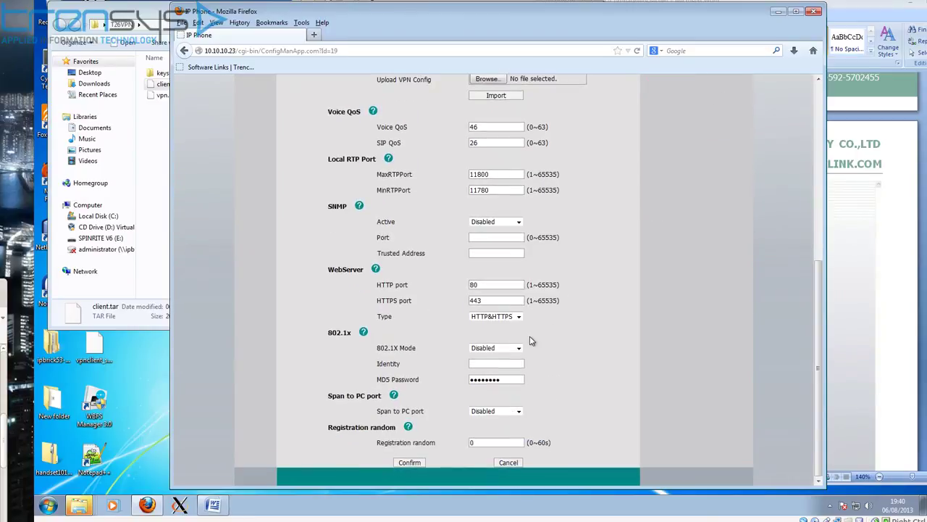
{"action": "left_click", "coordinate": [409, 462]}
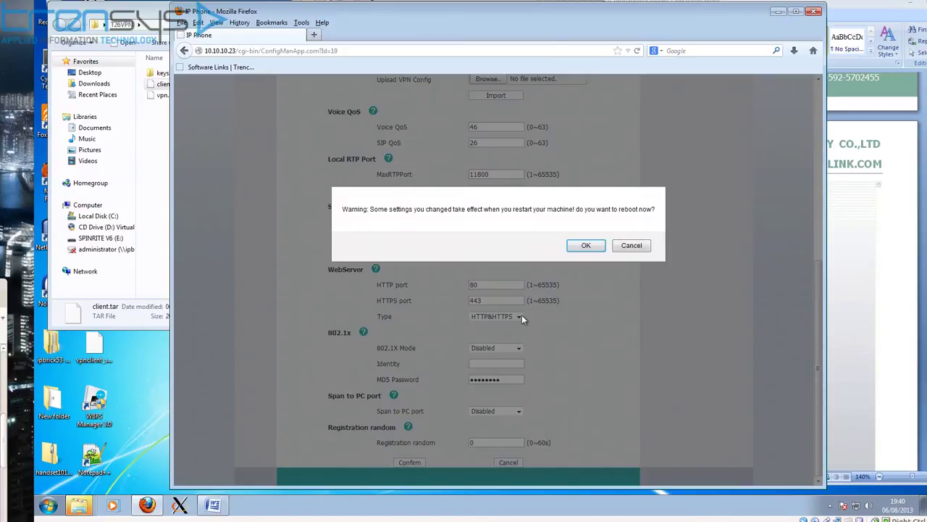
{"action": "left_click", "coordinate": [587, 245]}
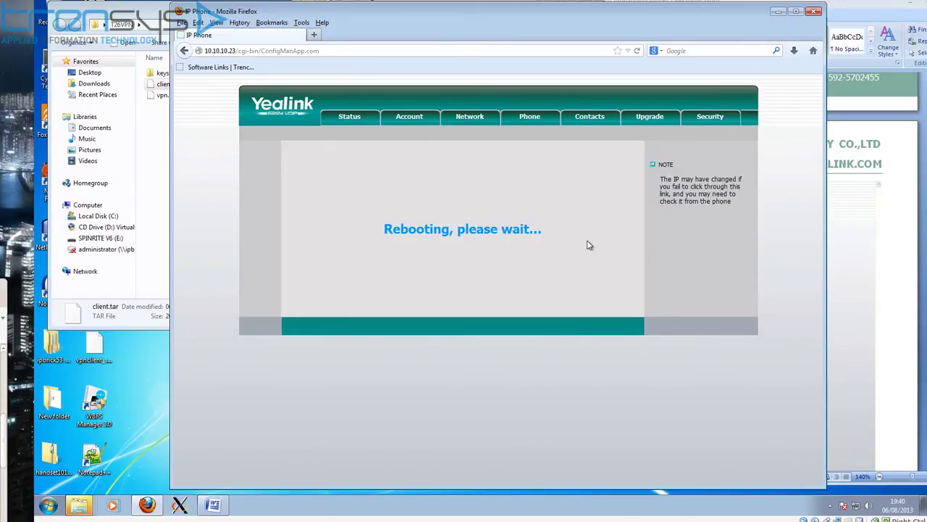
Step: Wait on the Rebooting page until the phone restarts showing the VPN icon
{"action": "mouse_move", "coordinate": [35, 216]}
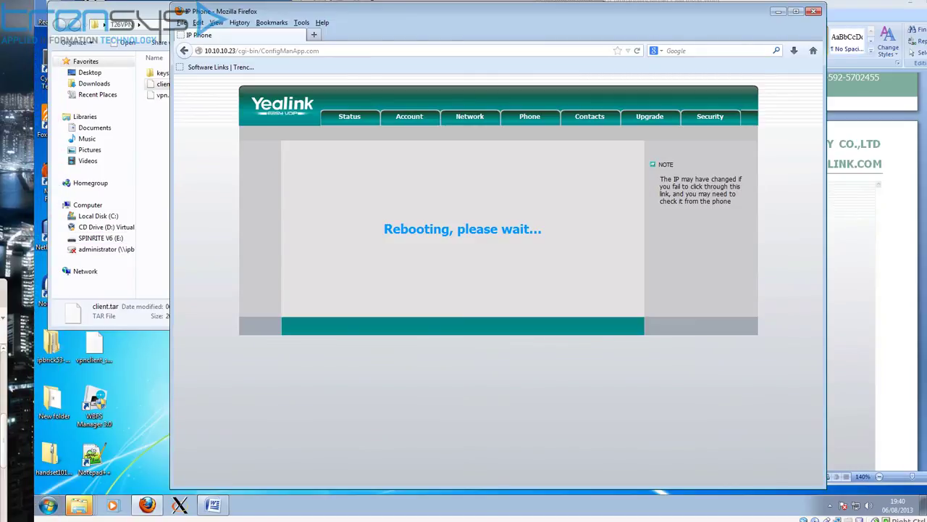